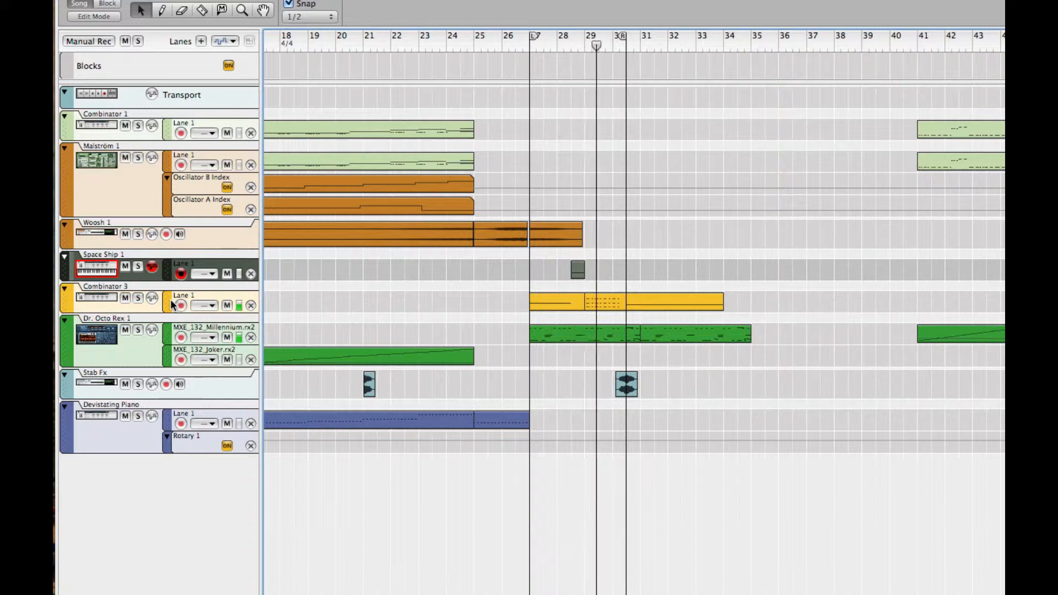
Step: Solo and select the Combinator 3 track and bring its Combinator into view in the rack
{"action": "left_click", "coordinate": [138, 297]}
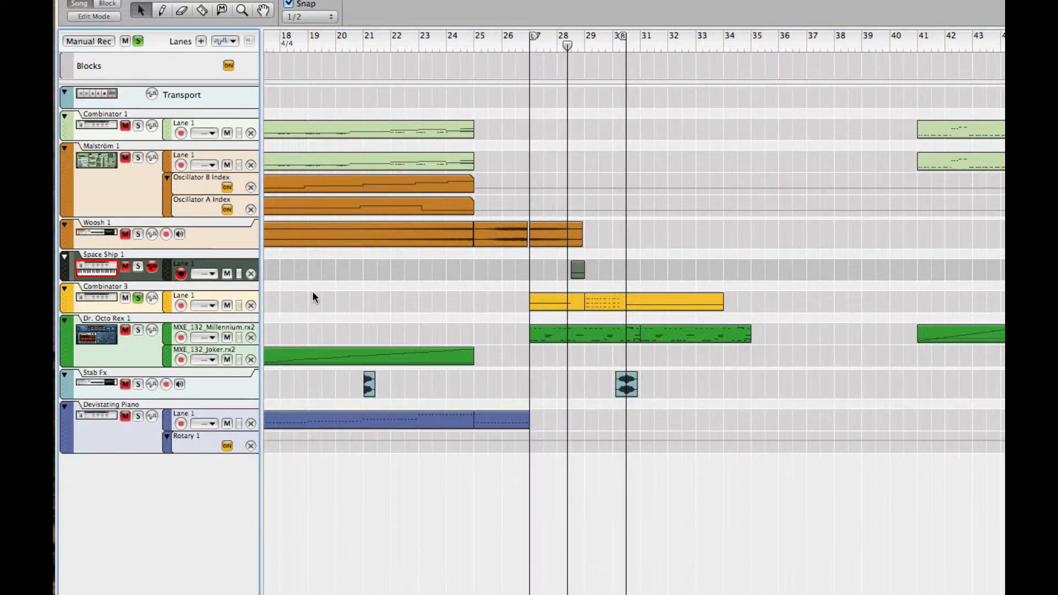
{"action": "left_click", "coordinate": [164, 306]}
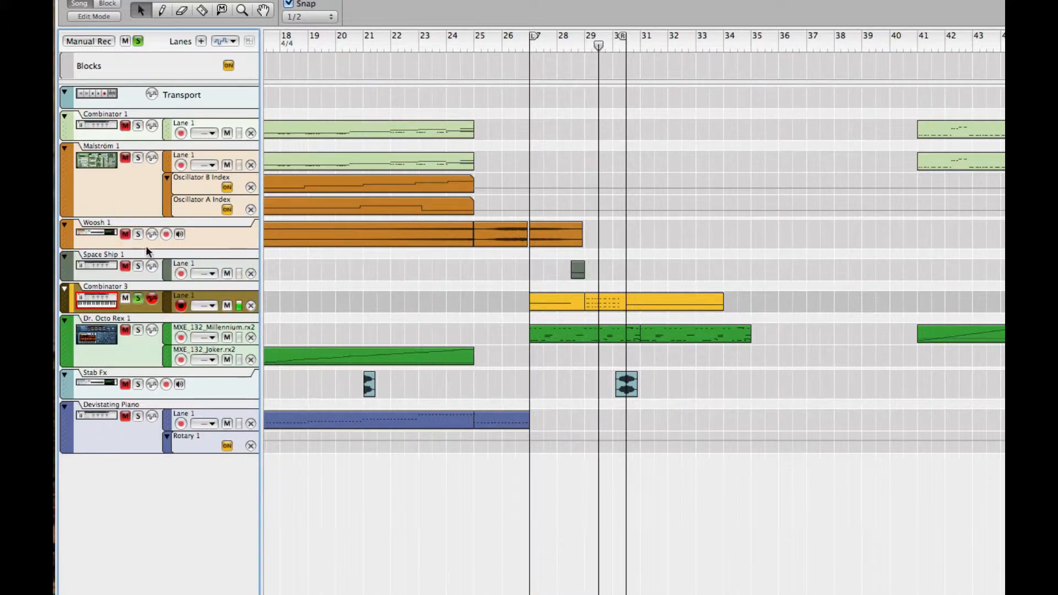
{"action": "left_click_drag", "start_coordinate": [716, 1], "coordinate": [722, 349]}
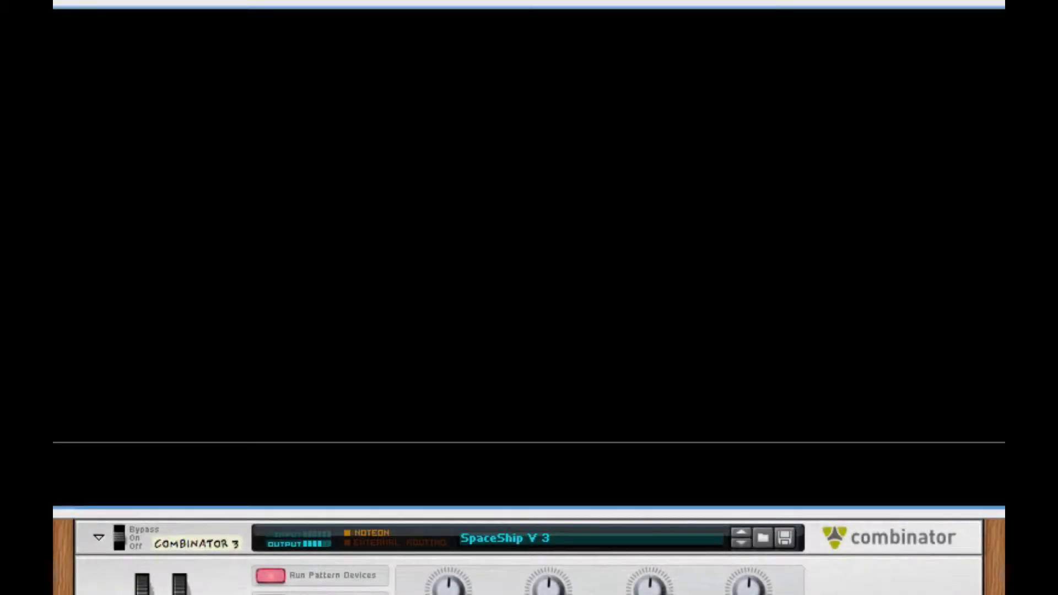
{"action": "left_click_drag", "start_coordinate": [903, 513], "coordinate": [903, 3]}
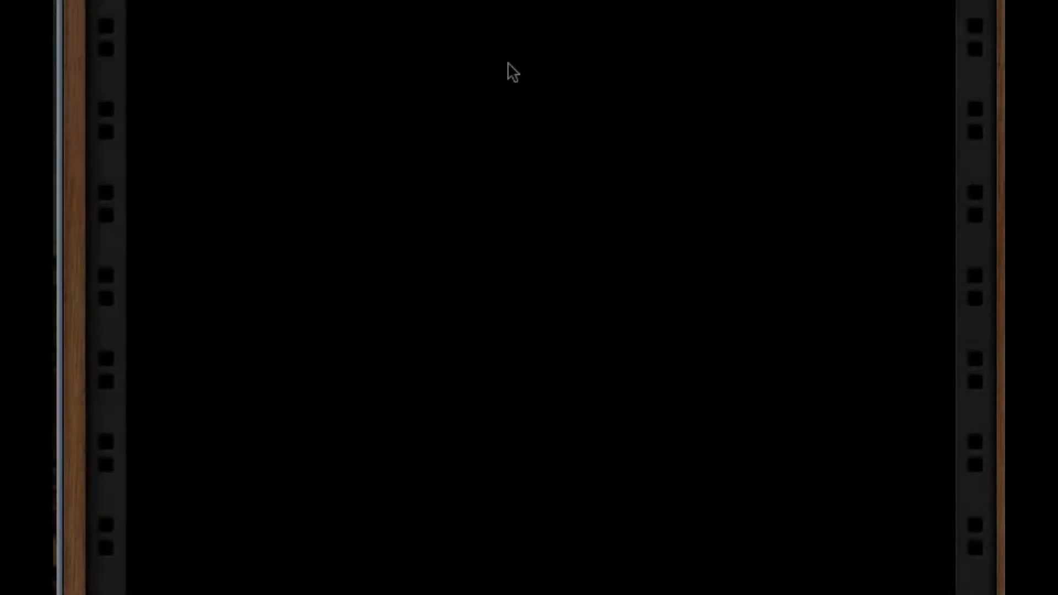
Step: Create a new Combinator in the empty rack
{"action": "right_click", "coordinate": [508, 61]}
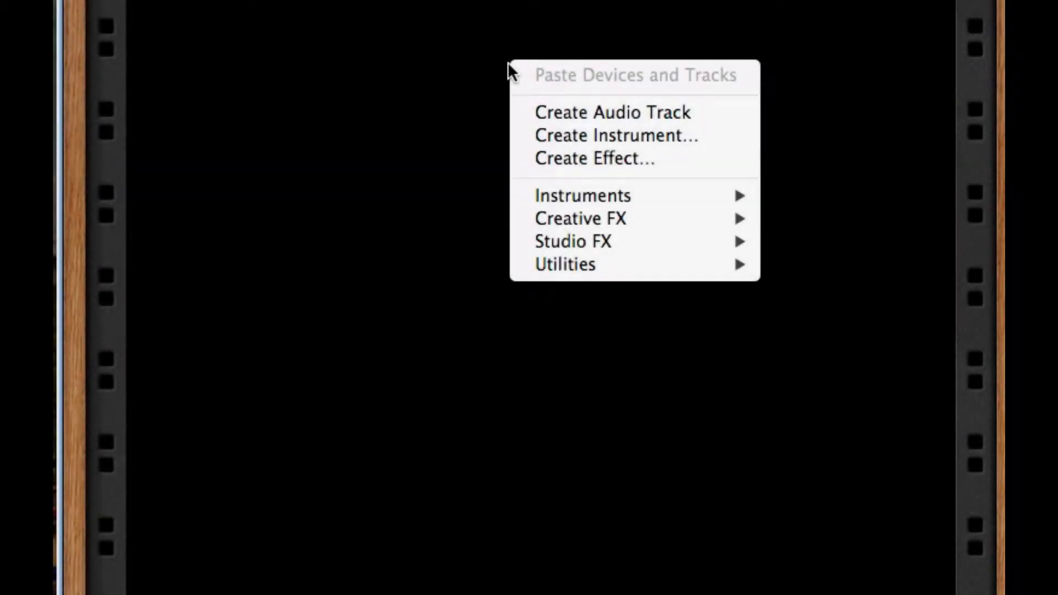
{"action": "mouse_move", "coordinate": [631, 262]}
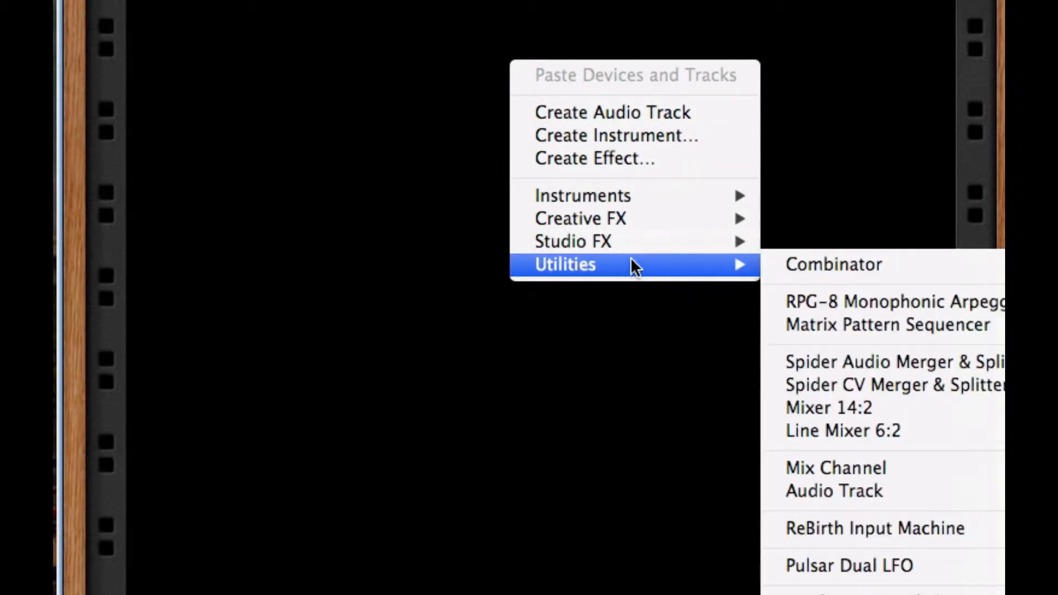
{"action": "left_click", "coordinate": [891, 258]}
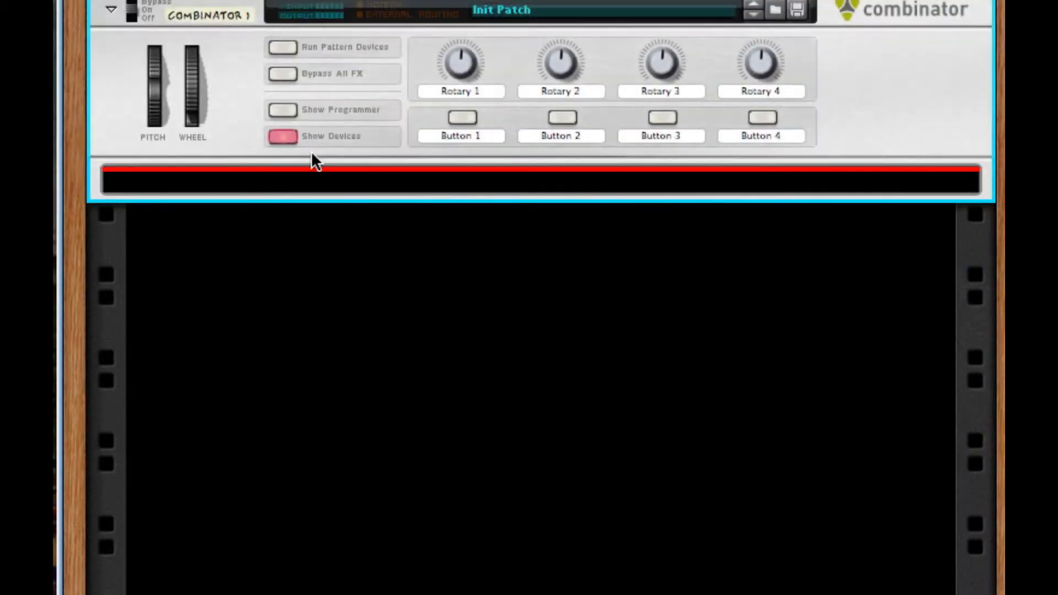
Step: Add a Thor Polysonic Synthesizer inside the Combinator and show its programmer
{"action": "right_click", "coordinate": [299, 175]}
{"action": "mouse_move", "coordinate": [492, 399]}
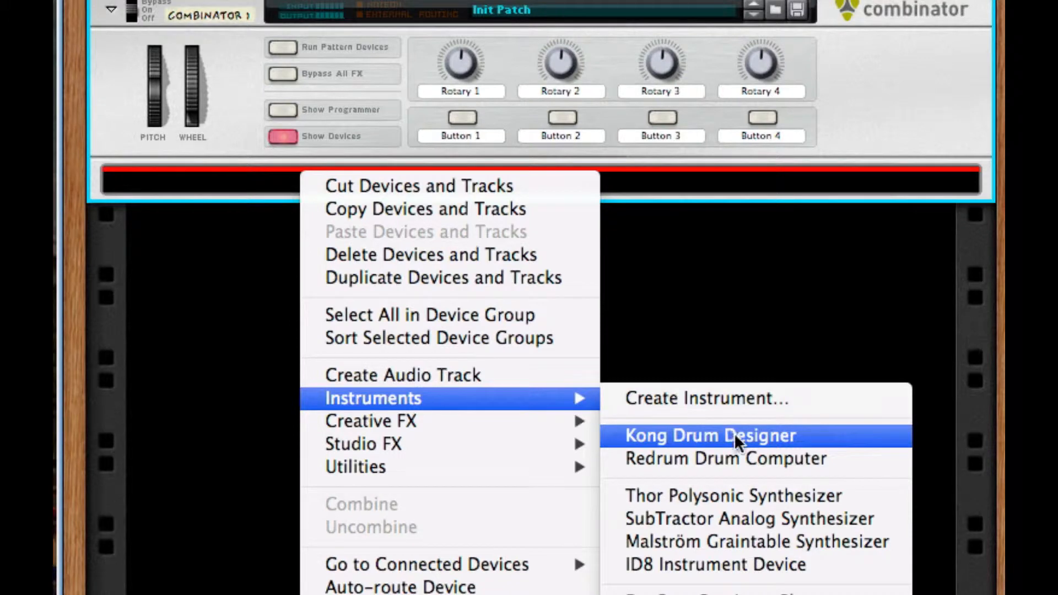
{"action": "left_click", "coordinate": [773, 498]}
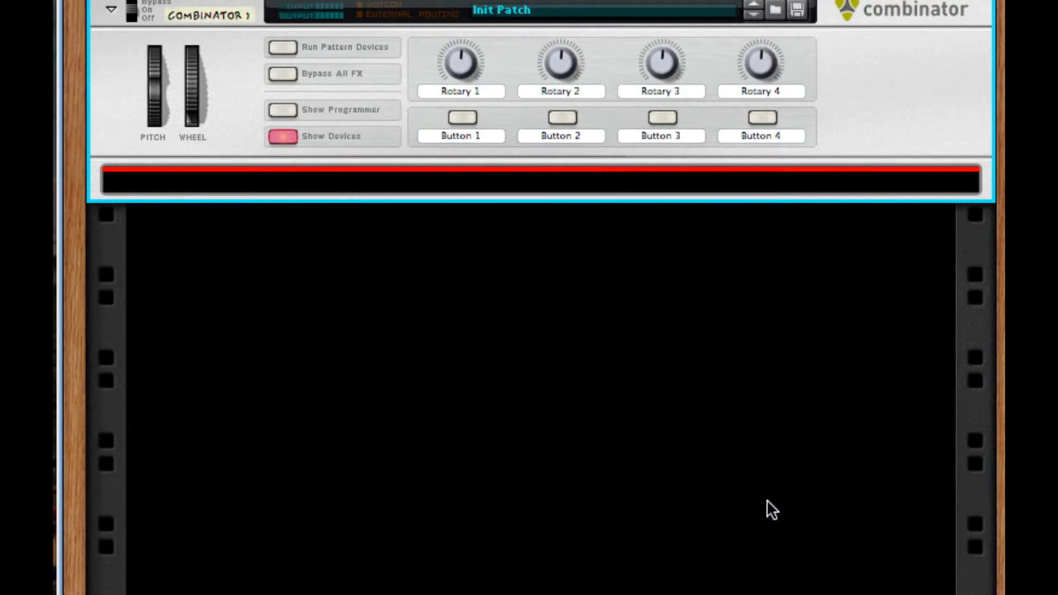
{"action": "left_click", "coordinate": [230, 309]}
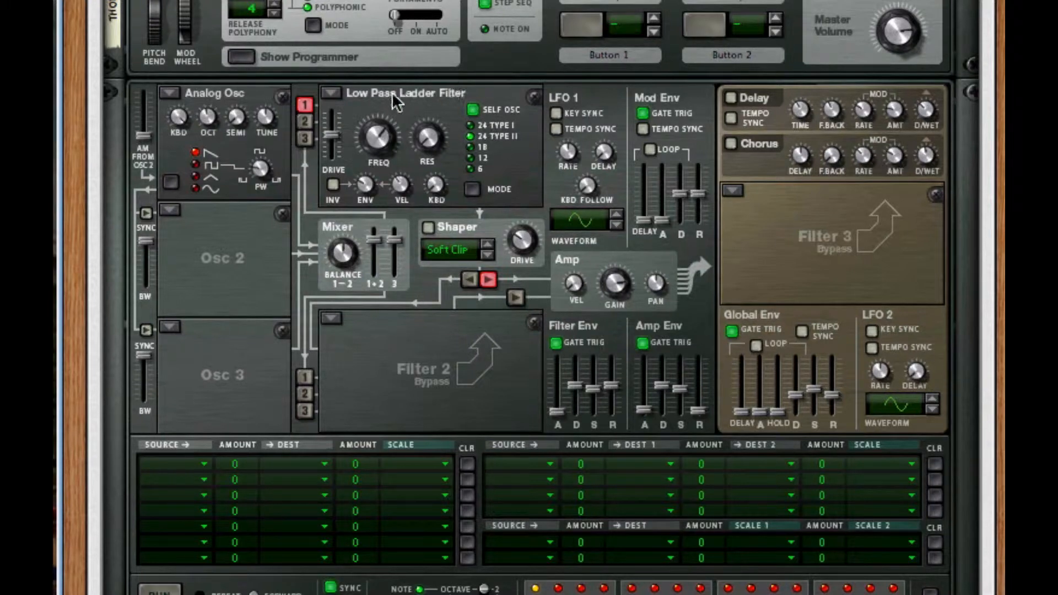
Step: Change Filter 1 to a Comb filter with its frequency at minimum and its resonance raised
{"action": "left_click", "coordinate": [331, 94]}
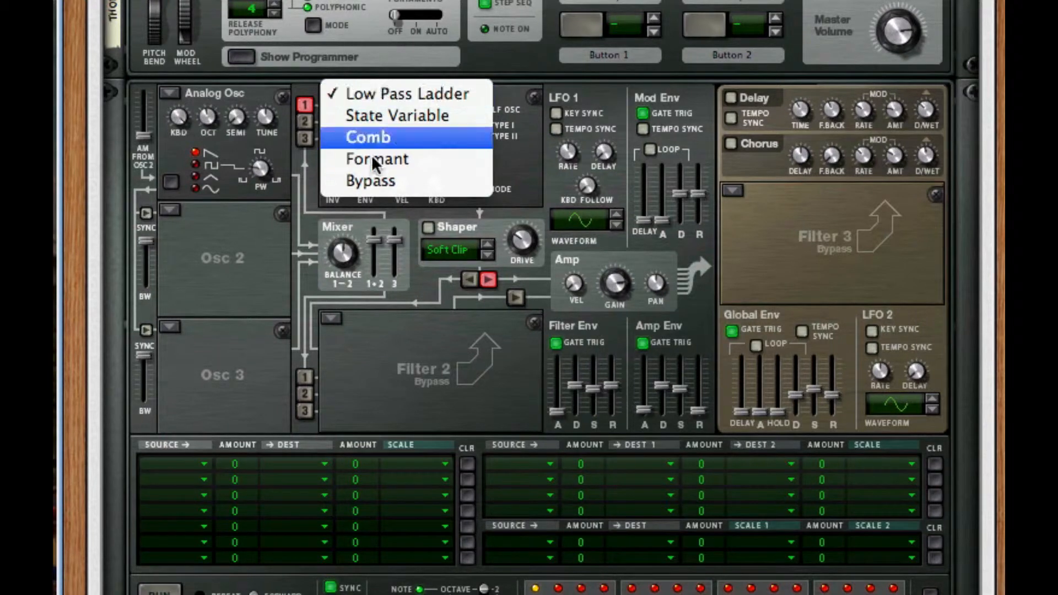
{"action": "left_click", "coordinate": [371, 137]}
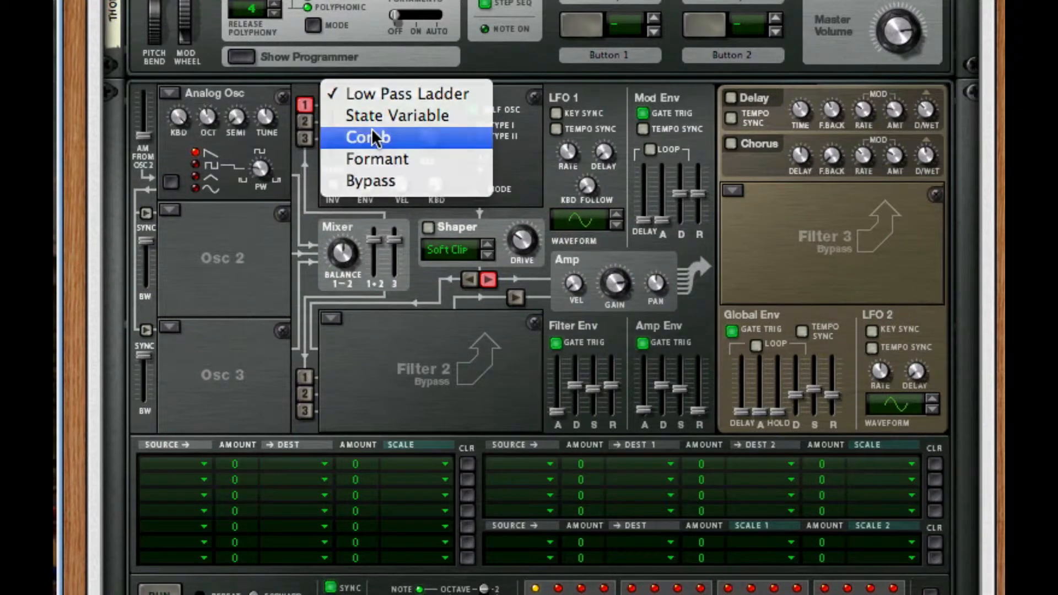
{"action": "mouse_move", "coordinate": [382, 128]}
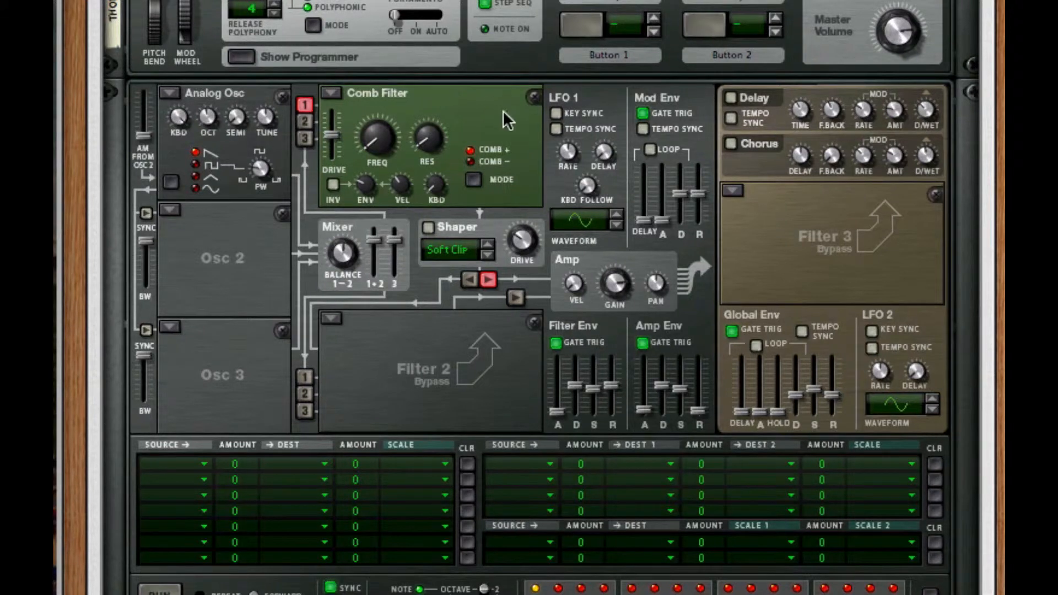
{"action": "left_click_drag", "start_coordinate": [429, 141], "coordinate": [440, 36]}
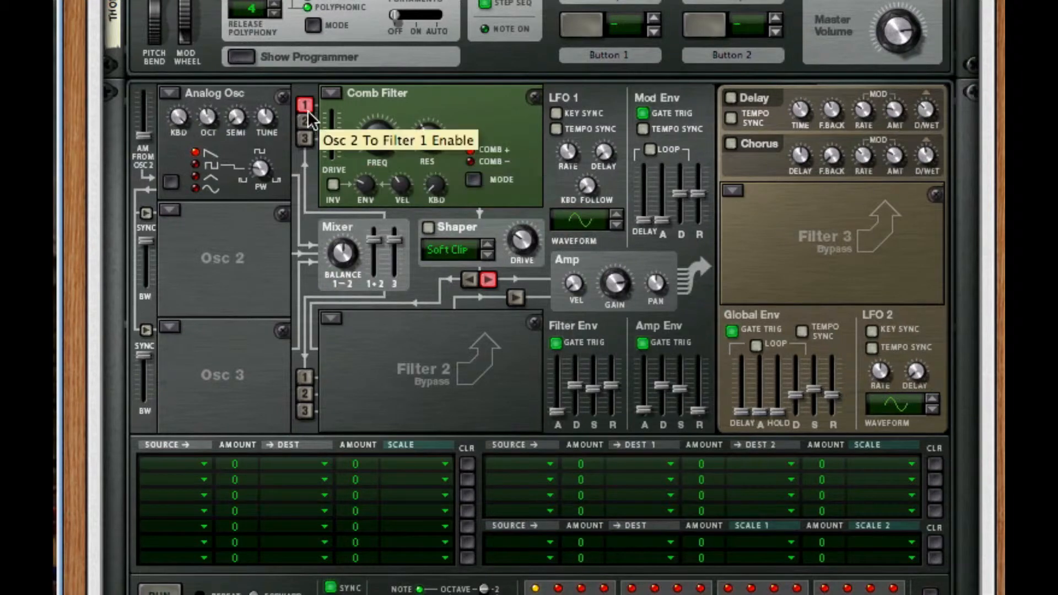
Step: Change Osc 1 to a Phase Modulation oscillator
{"action": "left_click", "coordinate": [174, 93]}
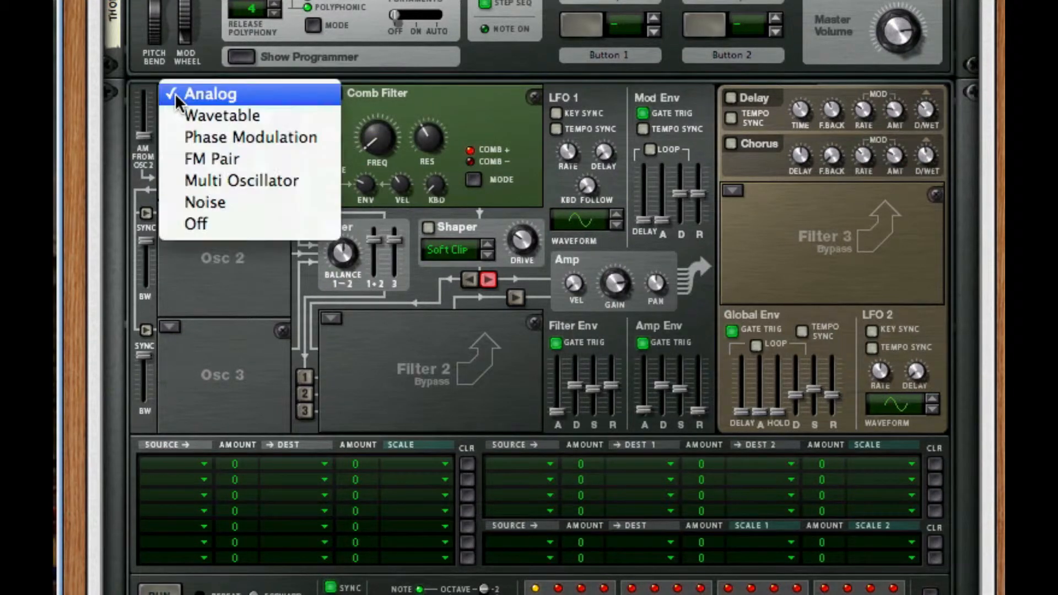
{"action": "left_click", "coordinate": [316, 138]}
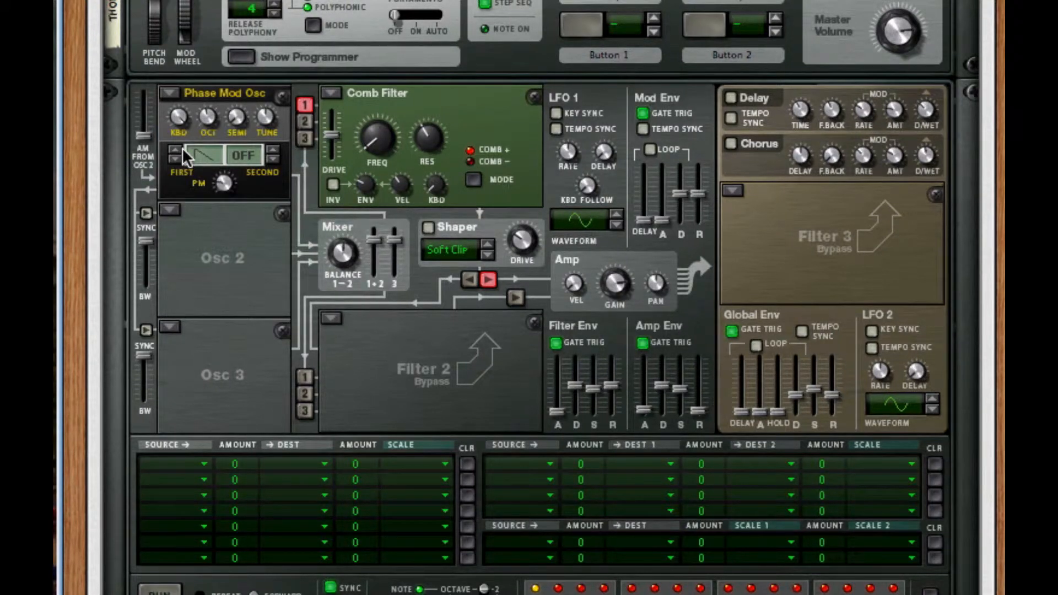
{"action": "left_click", "coordinate": [169, 210]}
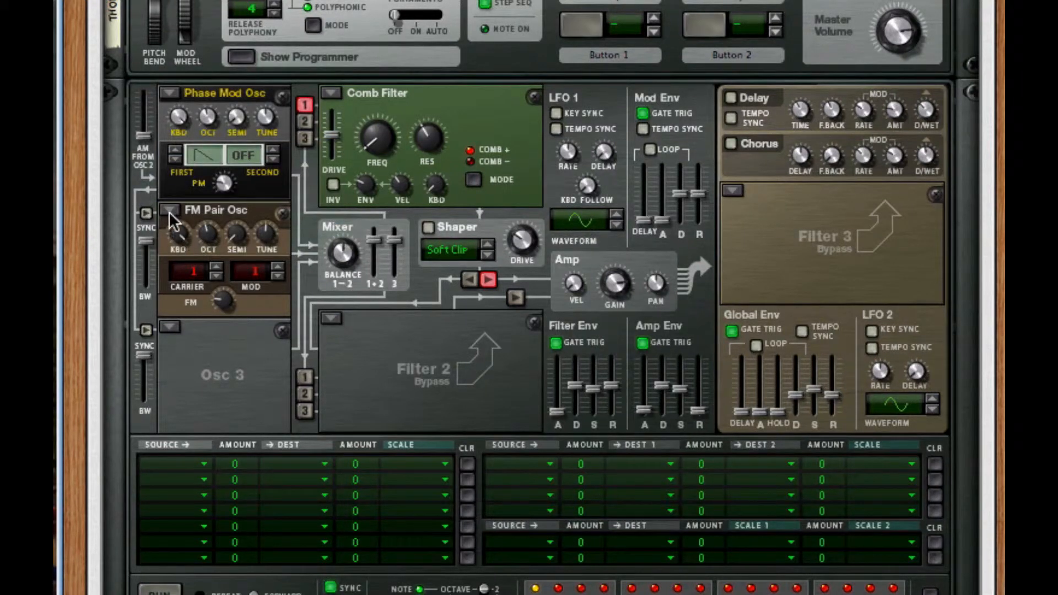
{"action": "left_click", "coordinate": [170, 209]}
{"action": "left_click", "coordinate": [226, 270]}
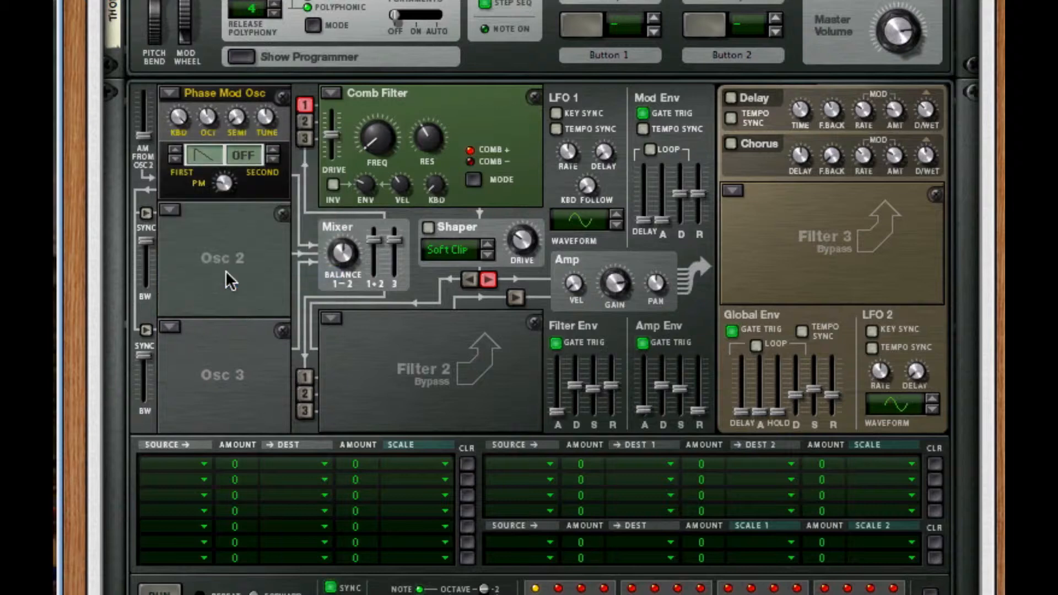
Step: Lower the octave of Osc 1 and set its first phase modulation waveform to 5
{"action": "mouse_move", "coordinate": [205, 128]}
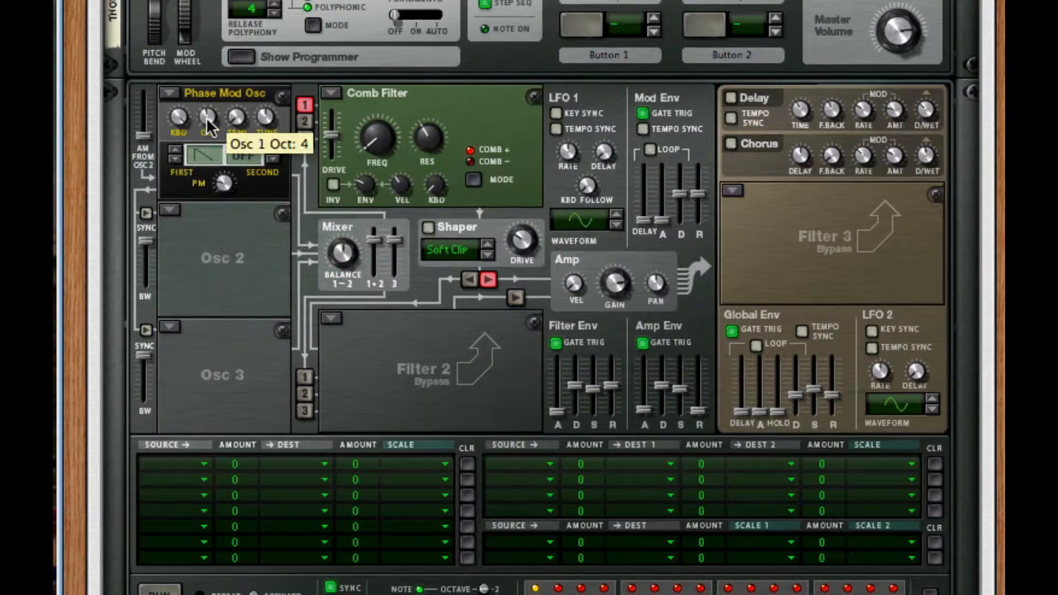
{"action": "left_click_drag", "start_coordinate": [206, 118], "coordinate": [209, 145]}
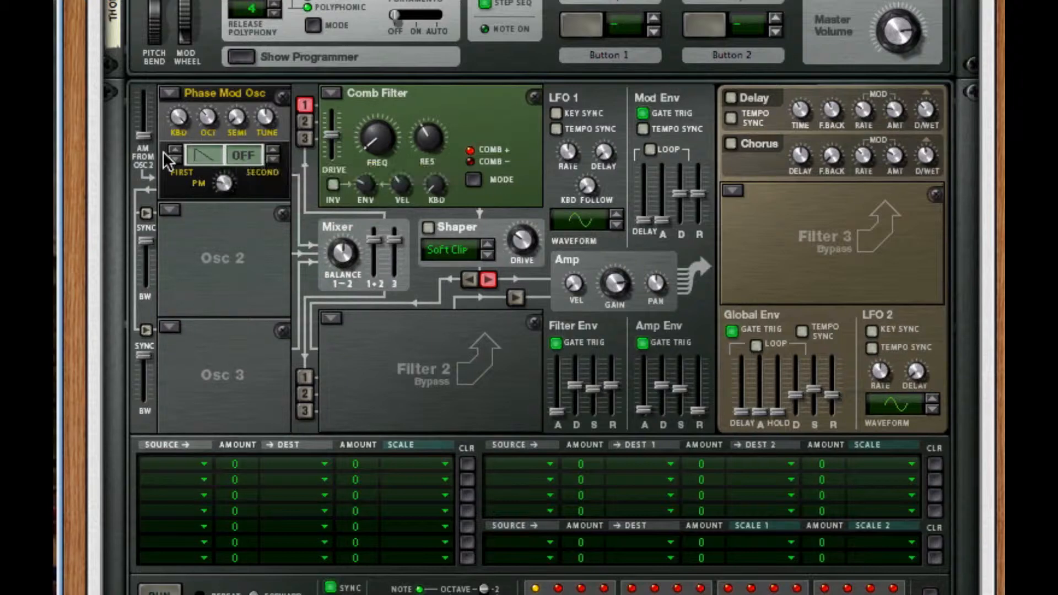
{"action": "left_click", "coordinate": [176, 151]}
{"action": "left_click", "coordinate": [176, 151]}
{"action": "left_click", "coordinate": [177, 151]}
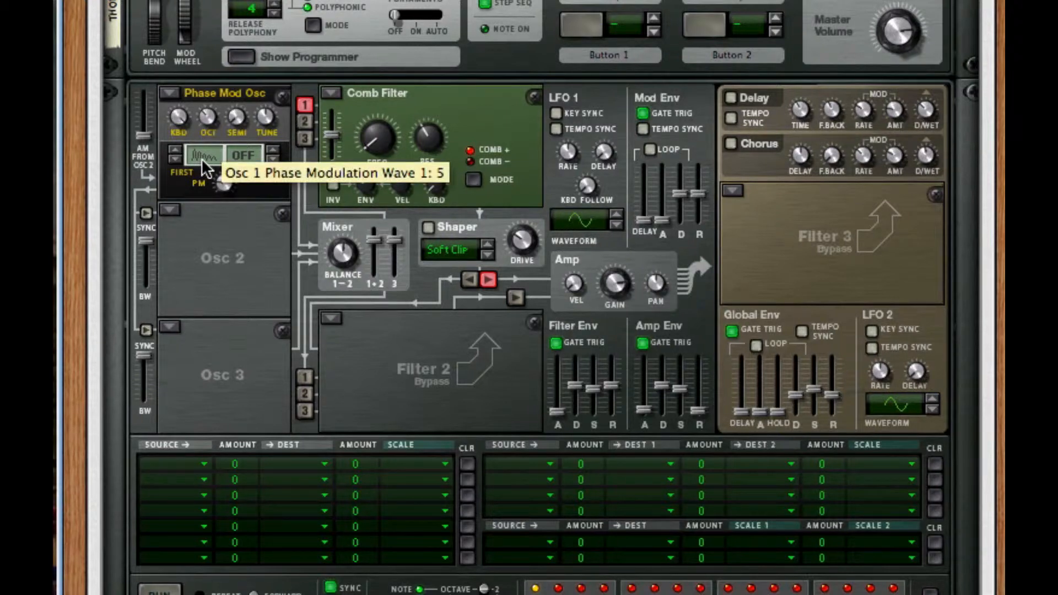
Step: Set the second waveform of Osc 1 two settings above Off and raise its PM amount
{"action": "left_click", "coordinate": [273, 152]}
{"action": "left_click", "coordinate": [272, 152]}
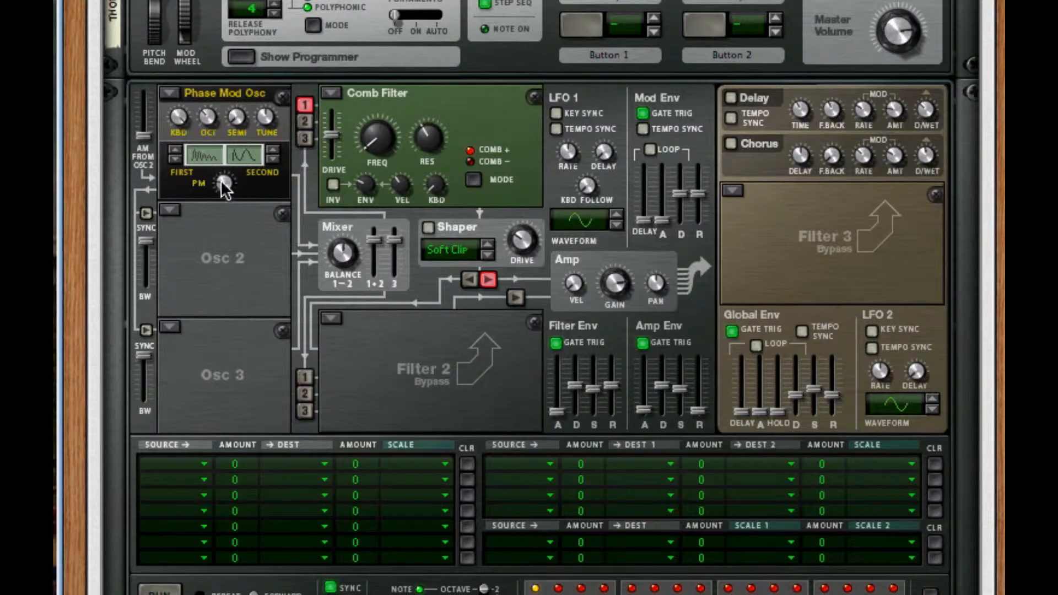
{"action": "mouse_move", "coordinate": [224, 188]}
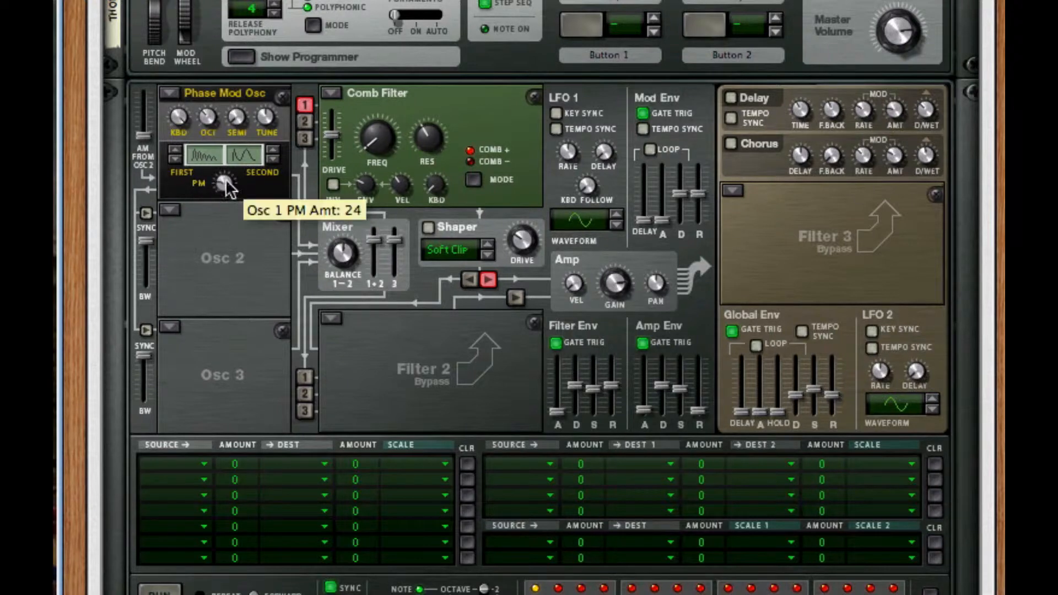
{"action": "left_click_drag", "start_coordinate": [226, 179], "coordinate": [264, 94]}
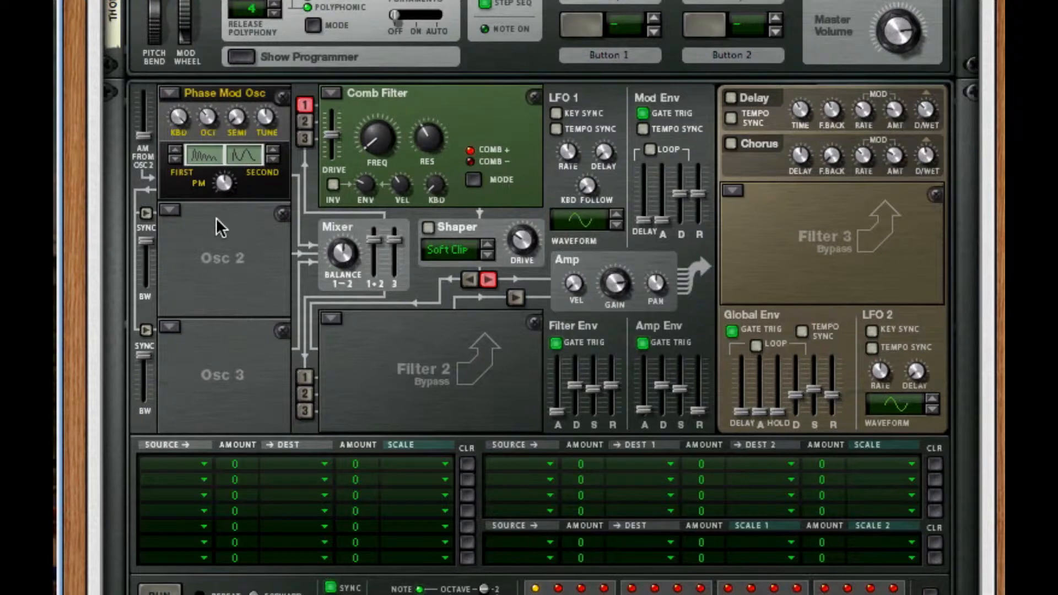
Step: Load an FM Pair oscillator into the Osc 3 slot
{"action": "left_click", "coordinate": [175, 328]}
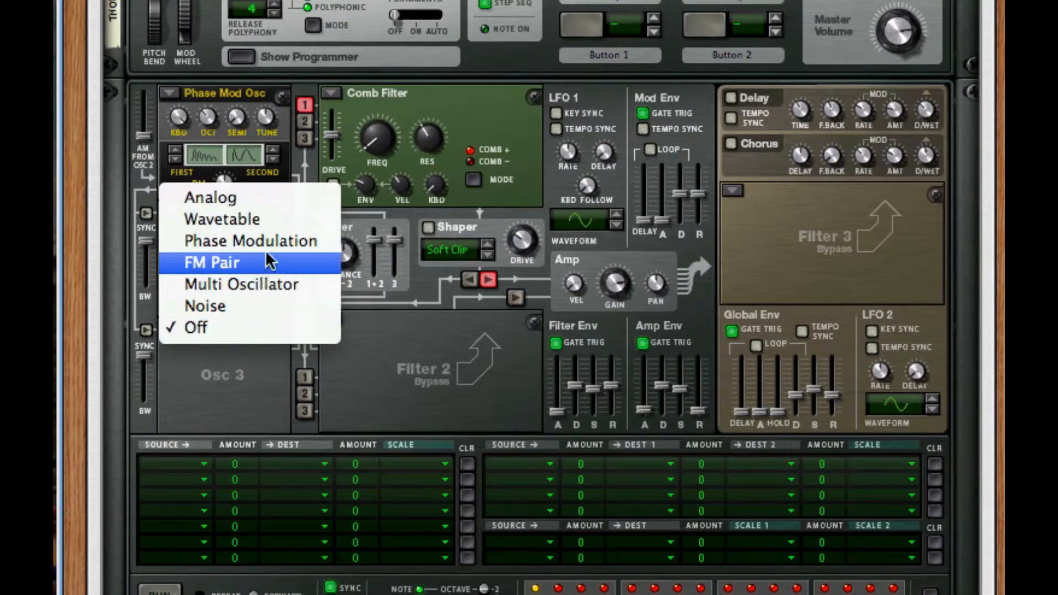
{"action": "left_click", "coordinate": [294, 166]}
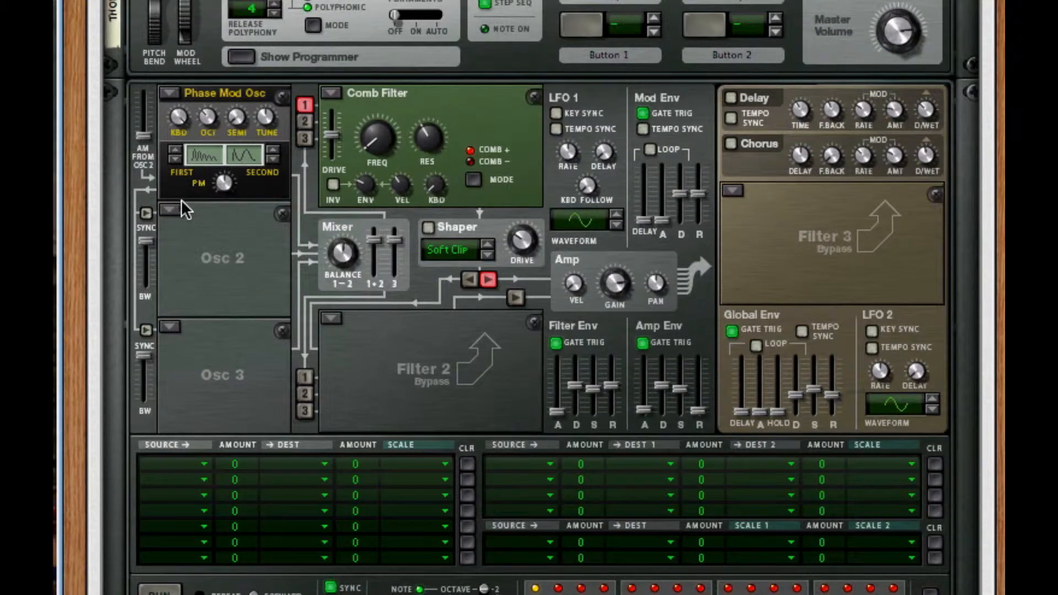
{"action": "left_click", "coordinate": [170, 328]}
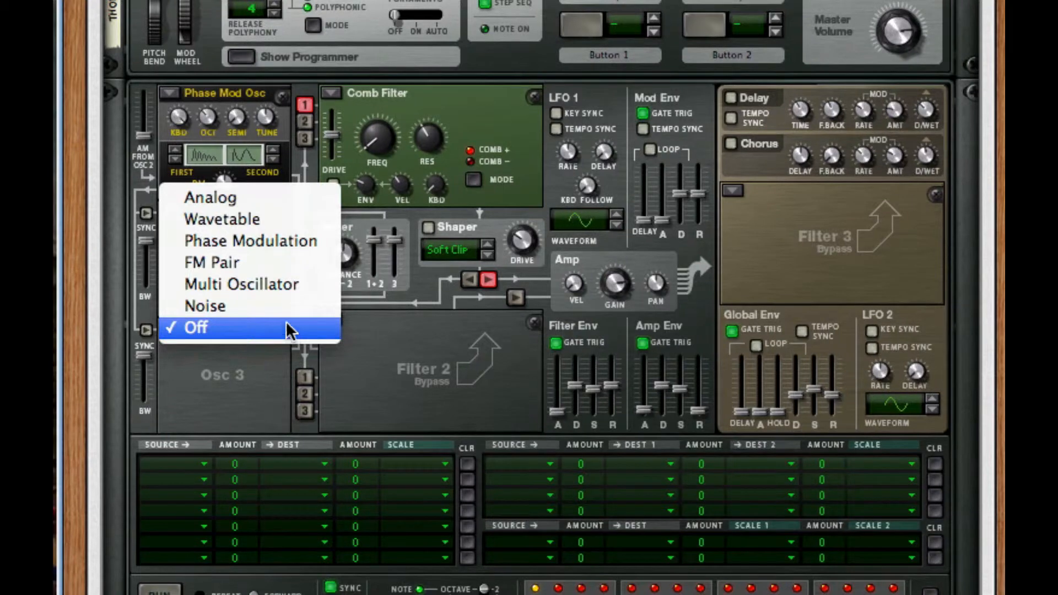
{"action": "left_click", "coordinate": [271, 262]}
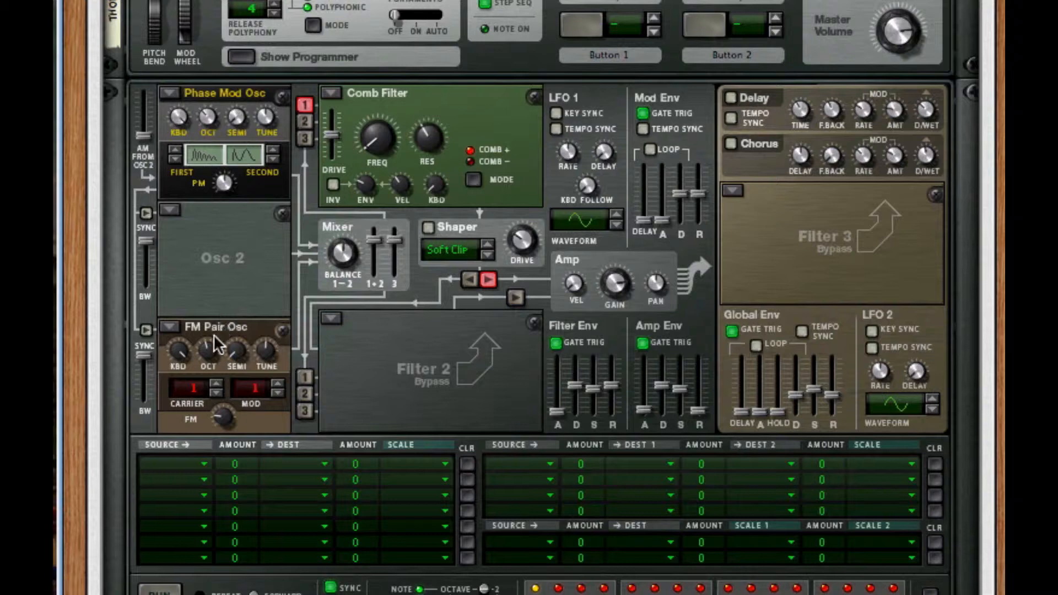
Step: Raise the FM Pair oscillator's octave and FM amount, with its carrier at 4 and modulator at 2
{"action": "left_click_drag", "start_coordinate": [210, 339], "coordinate": [222, 307]}
{"action": "left_click", "coordinate": [215, 383]}
{"action": "left_click", "coordinate": [216, 384]}
{"action": "left_click", "coordinate": [215, 384]}
{"action": "left_click", "coordinate": [278, 384]}
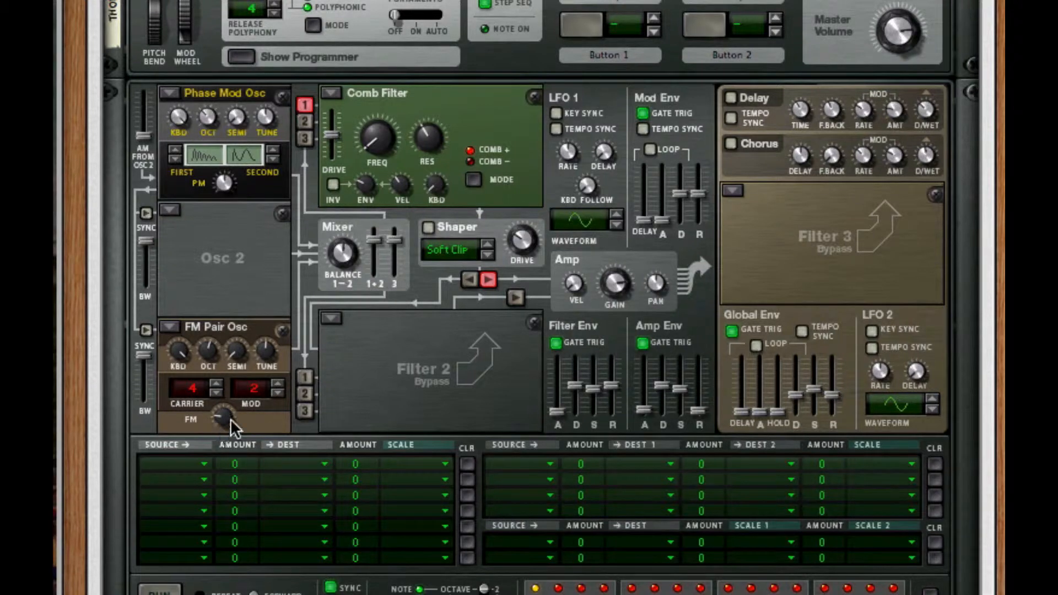
{"action": "left_click_drag", "start_coordinate": [230, 419], "coordinate": [241, 348]}
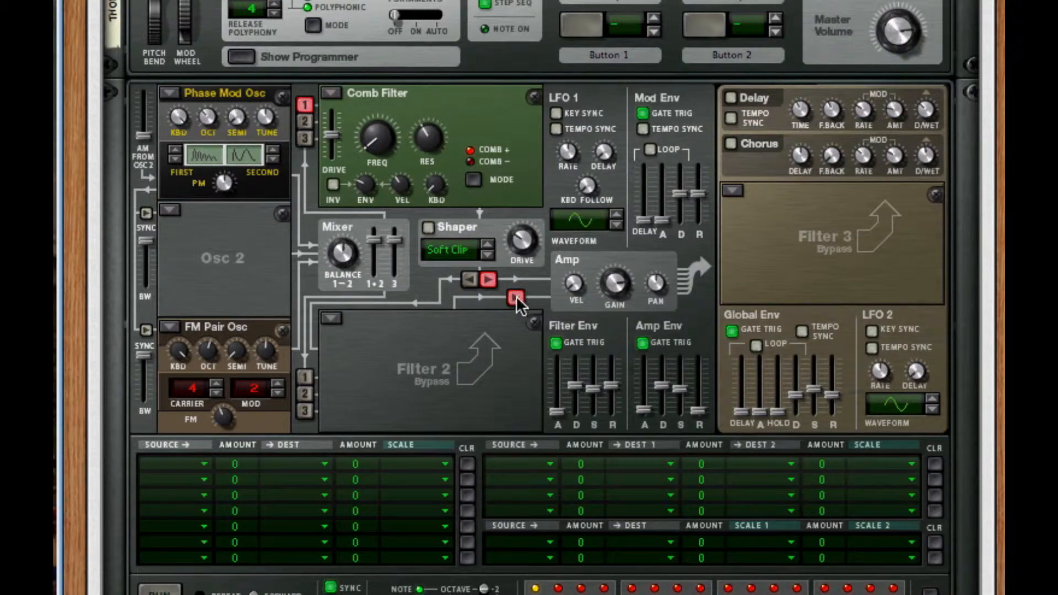
Step: Route Osc 1 into Filter 2 and set up Filter 3 as a Comb − filter with minimum frequency and raised resonance
{"action": "left_click", "coordinate": [302, 377]}
{"action": "left_click", "coordinate": [732, 190]}
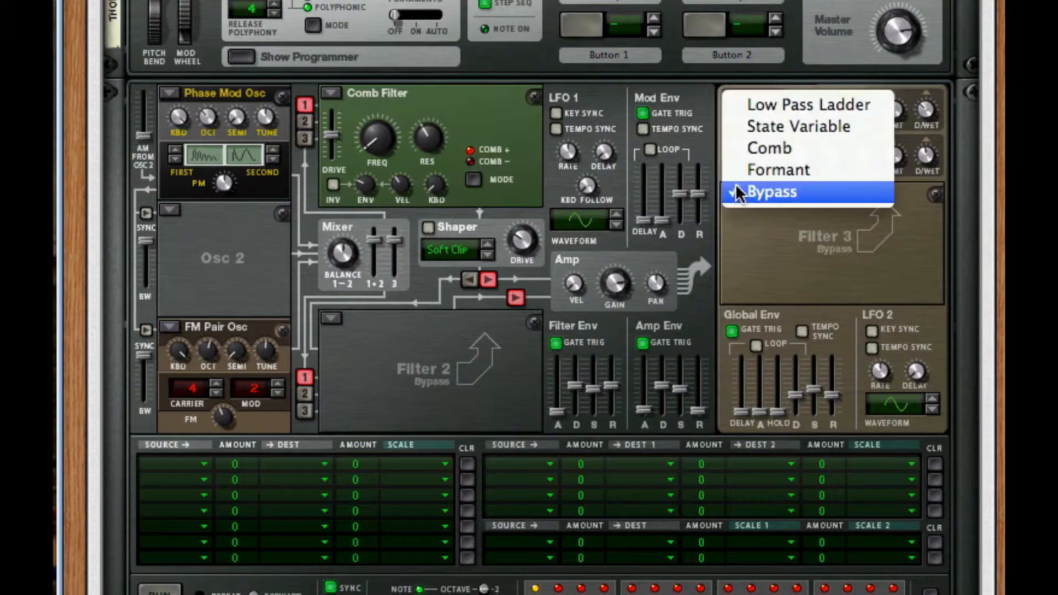
{"action": "left_click", "coordinate": [770, 150]}
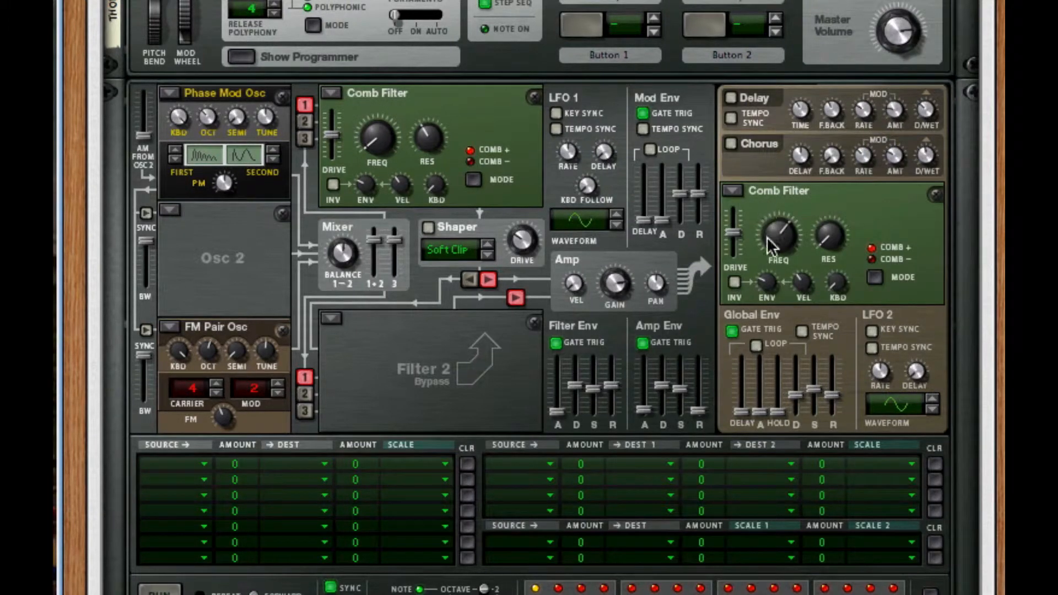
{"action": "left_click_drag", "start_coordinate": [772, 246], "coordinate": [772, 292]}
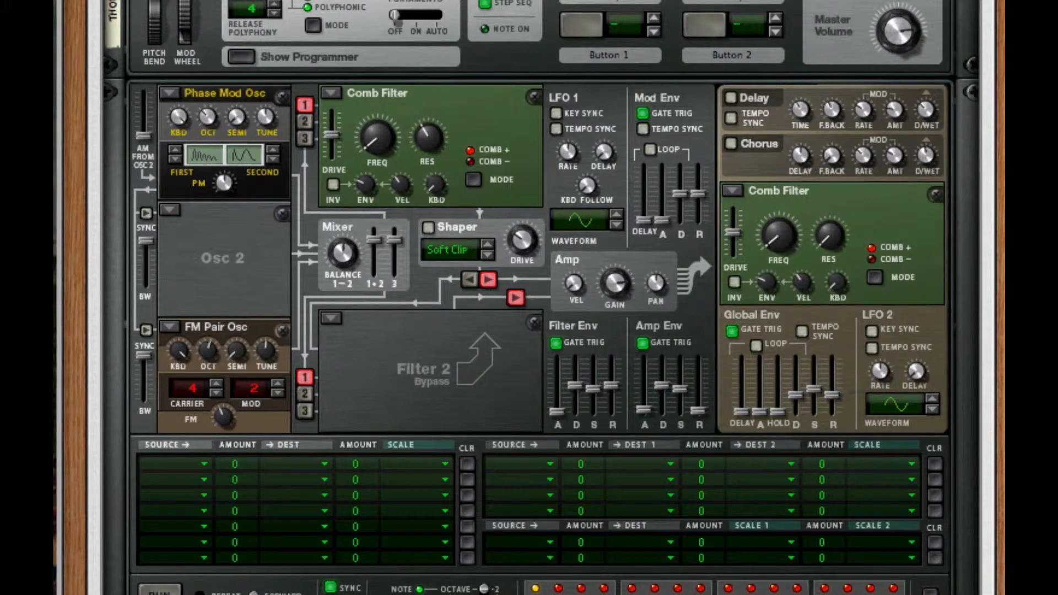
{"action": "left_click_drag", "start_coordinate": [828, 236], "coordinate": [834, 163]}
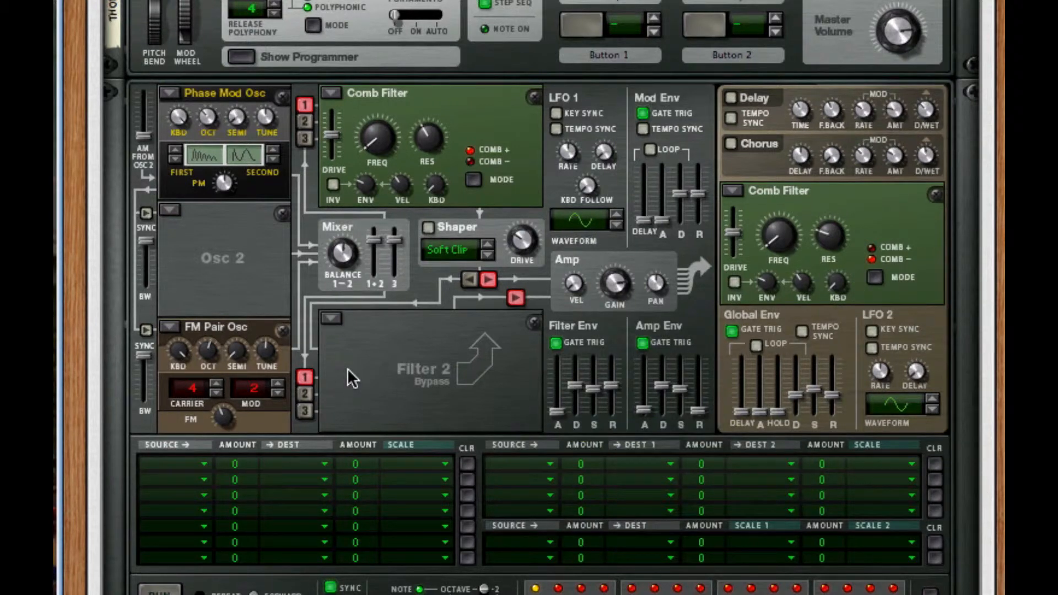
Step: Enable key sync and tempo sync on LFO 1 and raise its rate
{"action": "left_click", "coordinate": [555, 113]}
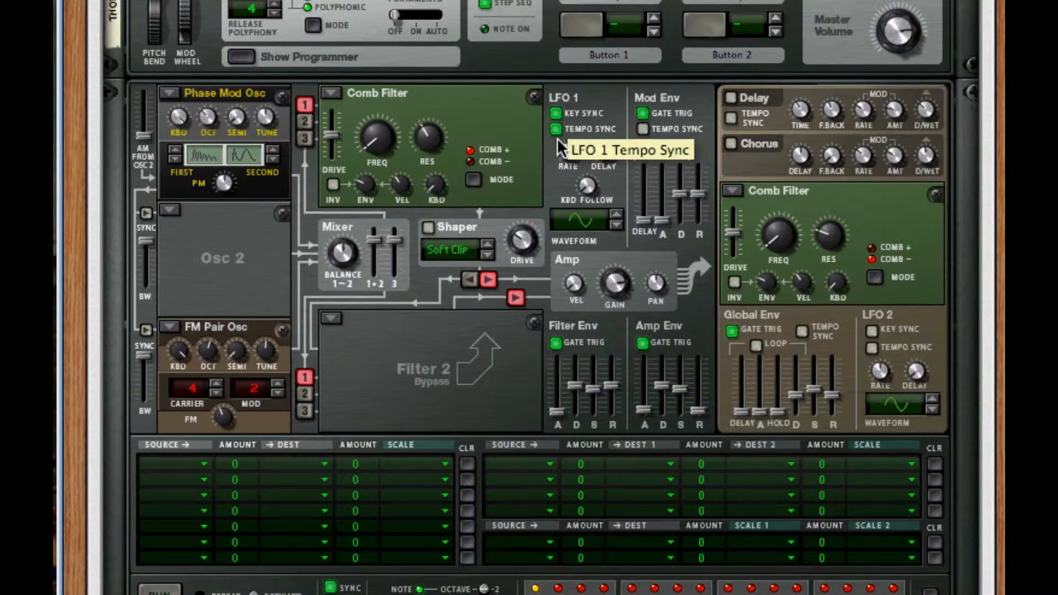
{"action": "left_click_drag", "start_coordinate": [562, 158], "coordinate": [577, 38]}
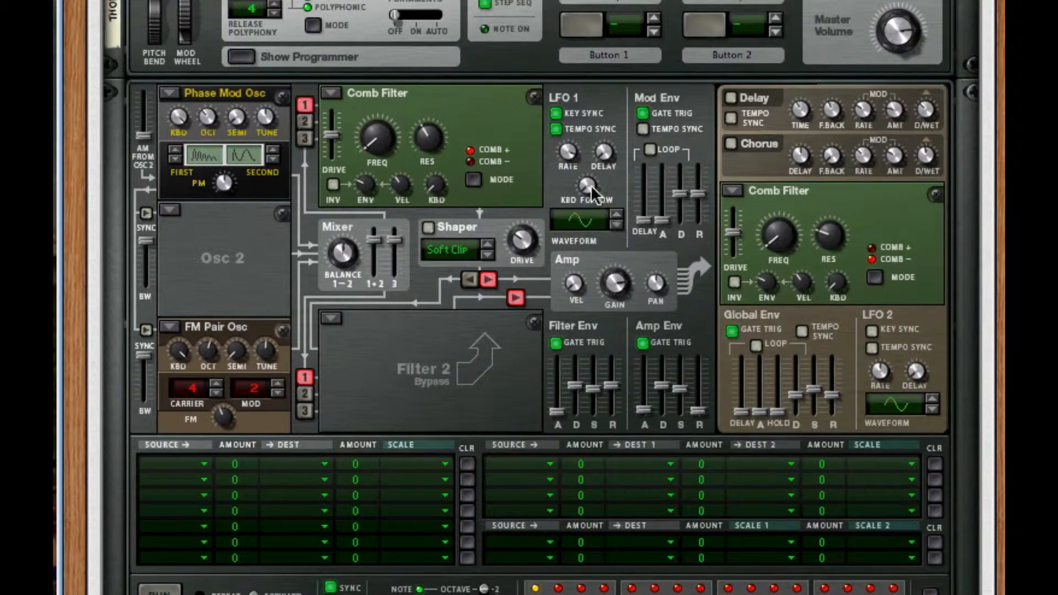
{"action": "left_click_drag", "start_coordinate": [583, 191], "coordinate": [584, 176]}
Step: Turn on the Delay effect with tempo sync and lengthen its delay time
{"action": "left_click", "coordinate": [732, 97]}
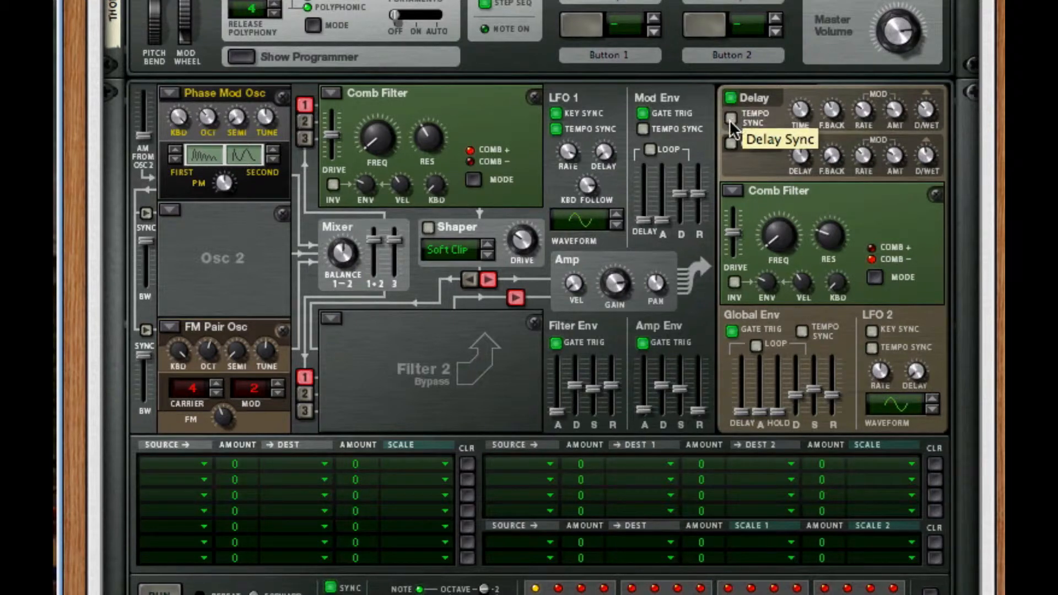
{"action": "left_click", "coordinate": [730, 119]}
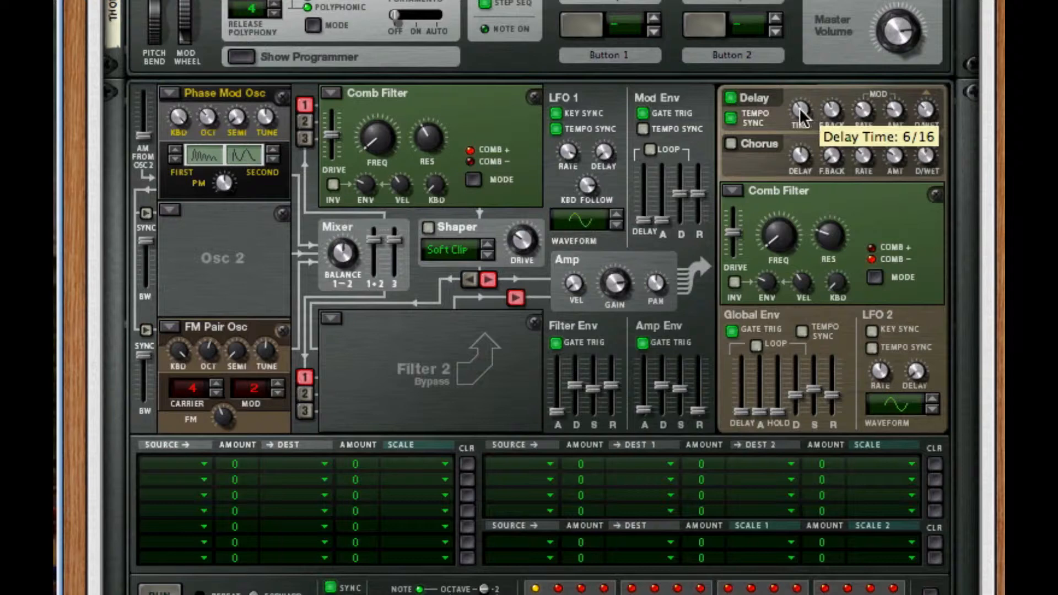
{"action": "left_click_drag", "start_coordinate": [799, 107], "coordinate": [815, 41]}
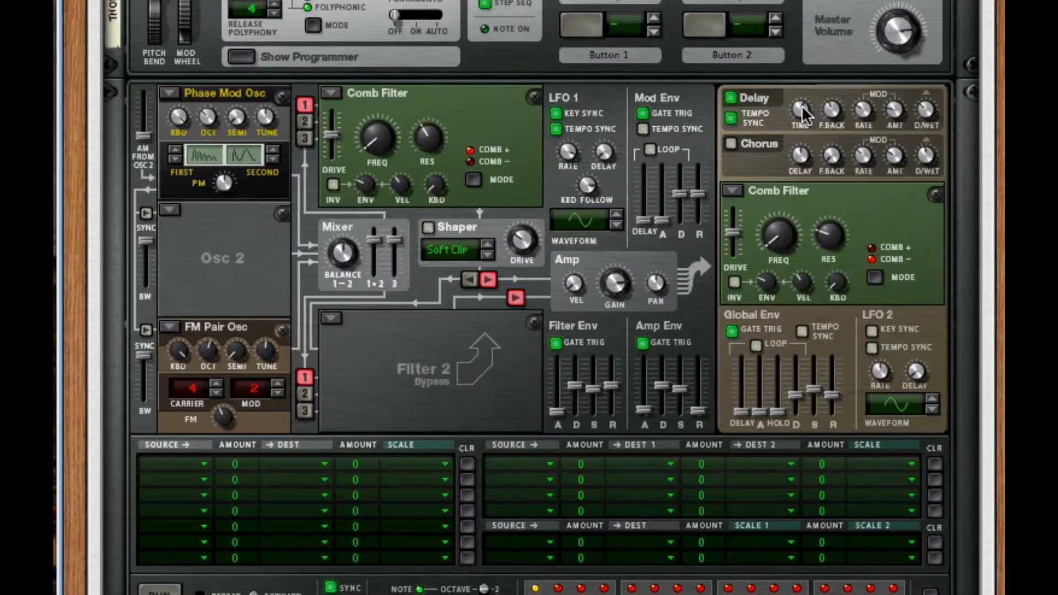
{"action": "mouse_move", "coordinate": [800, 103]}
{"action": "left_mouse_down"}
{"action": "mouse_move", "coordinate": [802, 123]}
{"action": "mouse_move", "coordinate": [798, 110]}
{"action": "left_mouse_up"}
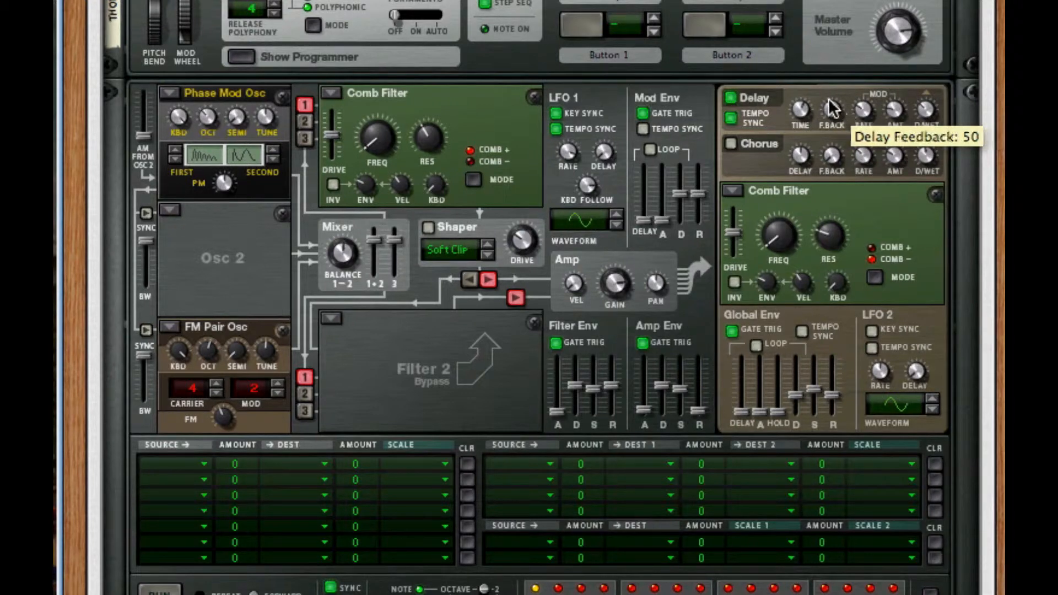
Step: Lower the Delay's feedback, set its modulation rate to about 0.24 Hz and raise its modulation amount
{"action": "left_click_drag", "start_coordinate": [832, 112], "coordinate": [835, 185]}
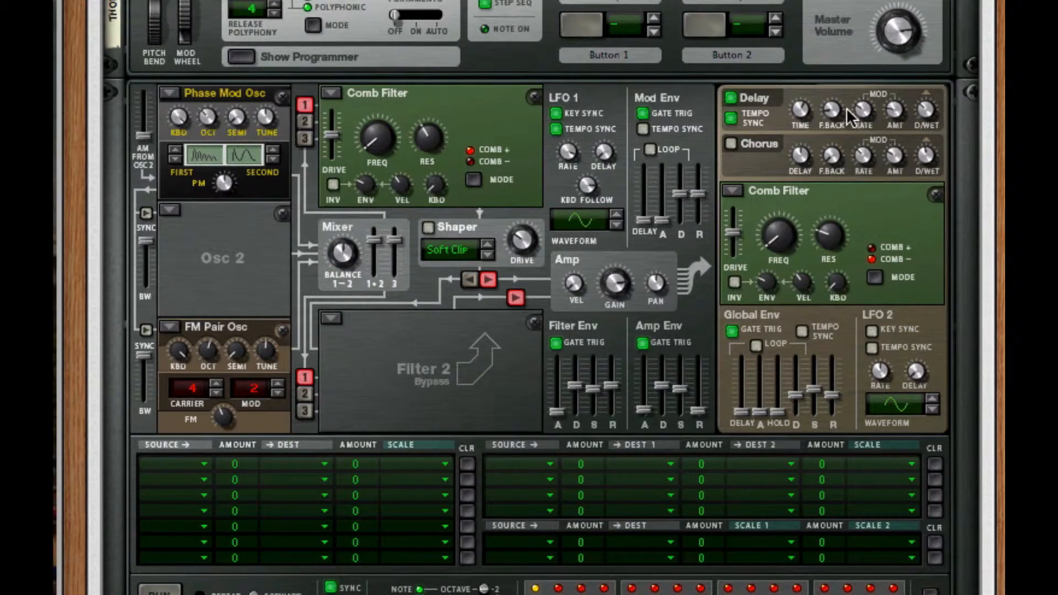
{"action": "mouse_move", "coordinate": [860, 132]}
{"action": "left_click_drag", "start_coordinate": [859, 132], "coordinate": [858, 159]}
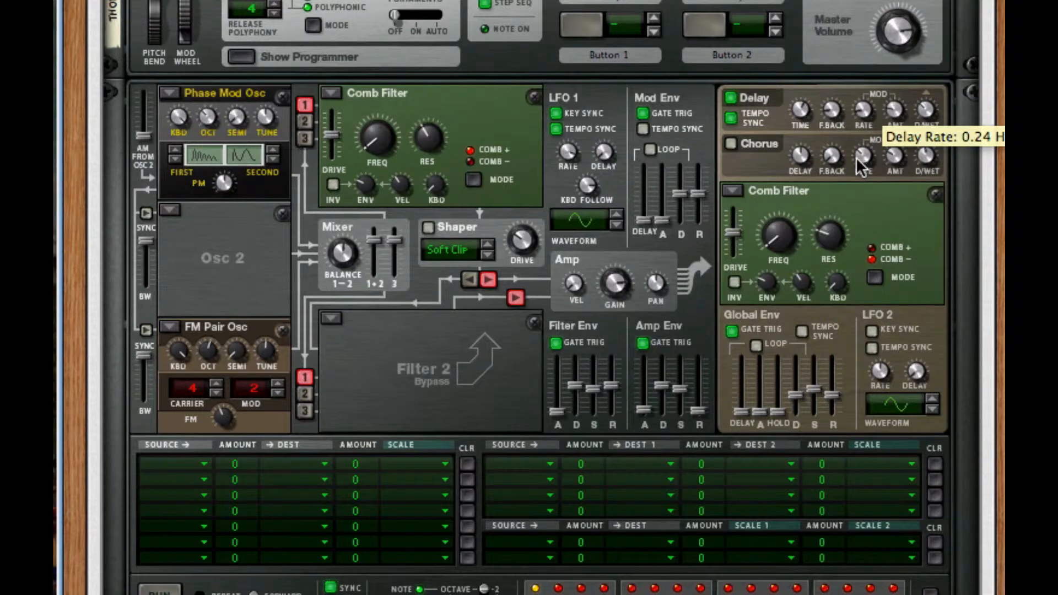
{"action": "mouse_move", "coordinate": [888, 108]}
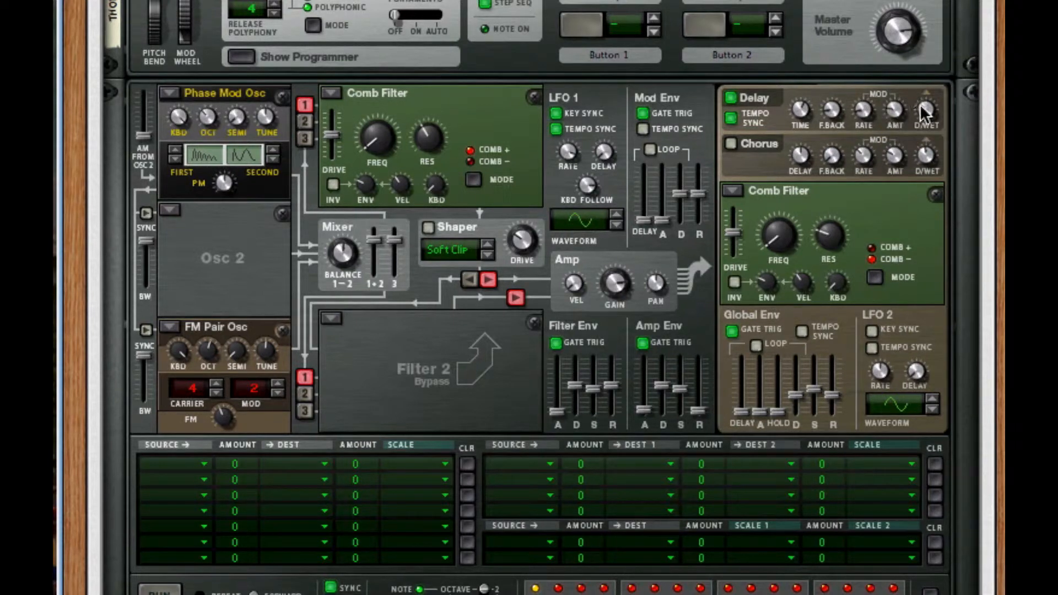
{"action": "left_click_drag", "start_coordinate": [893, 110], "coordinate": [904, 24]}
Step: Change the LFO 1 waveform from the sine to the rising ramp
{"action": "left_click", "coordinate": [617, 216]}
Step: Set the Filter Env to minimum decay, about 3 s attack and a shorter release, and raise the Amp Env decay and sustain to maximum
{"action": "left_click_drag", "start_coordinate": [578, 381], "coordinate": [595, 555]}
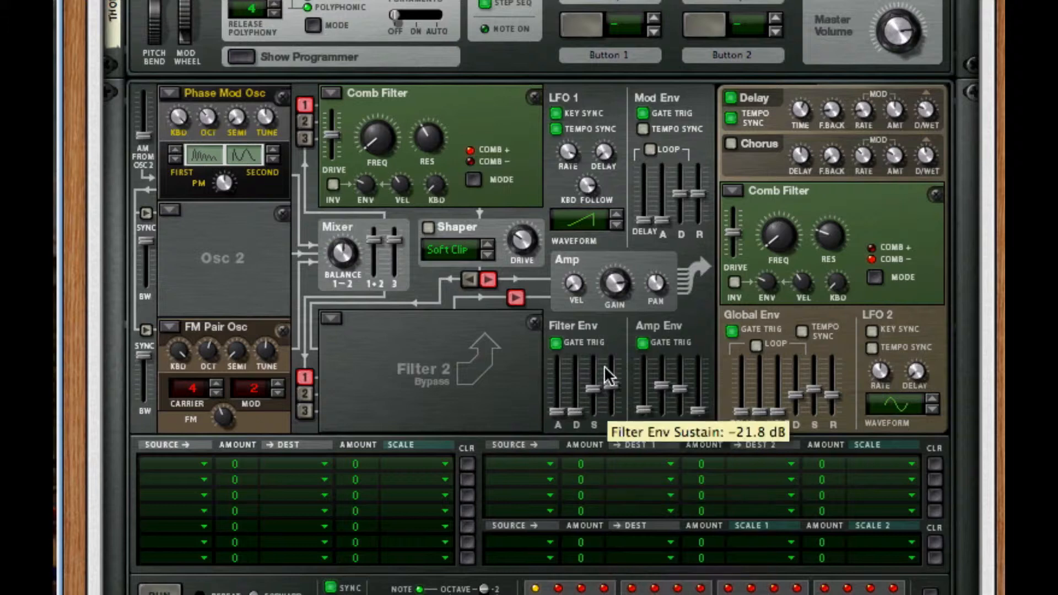
{"action": "left_click_drag", "start_coordinate": [557, 411], "coordinate": [552, 380]}
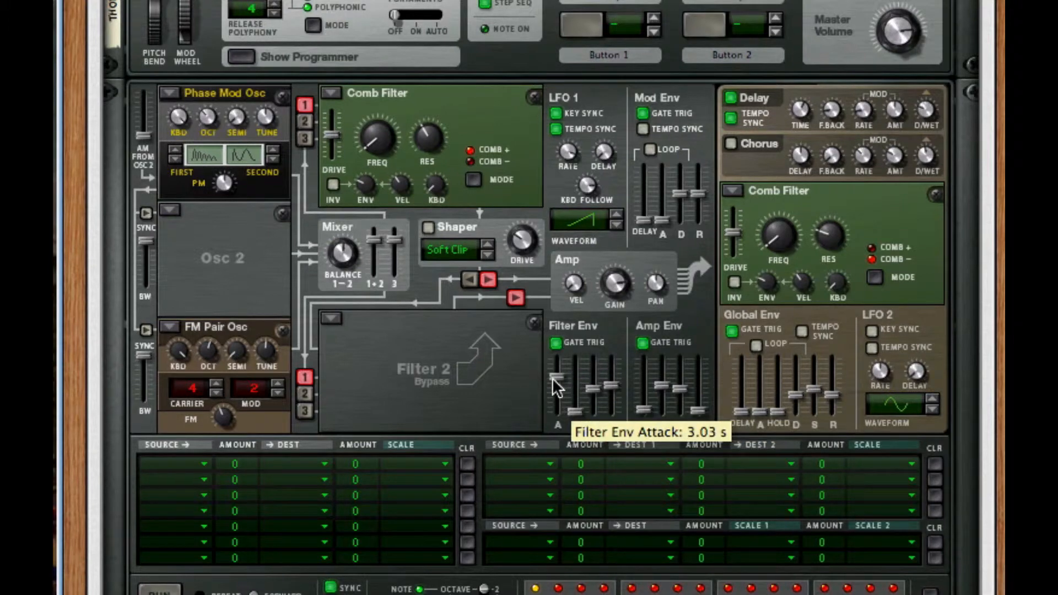
{"action": "left_click_drag", "start_coordinate": [552, 378], "coordinate": [554, 378]}
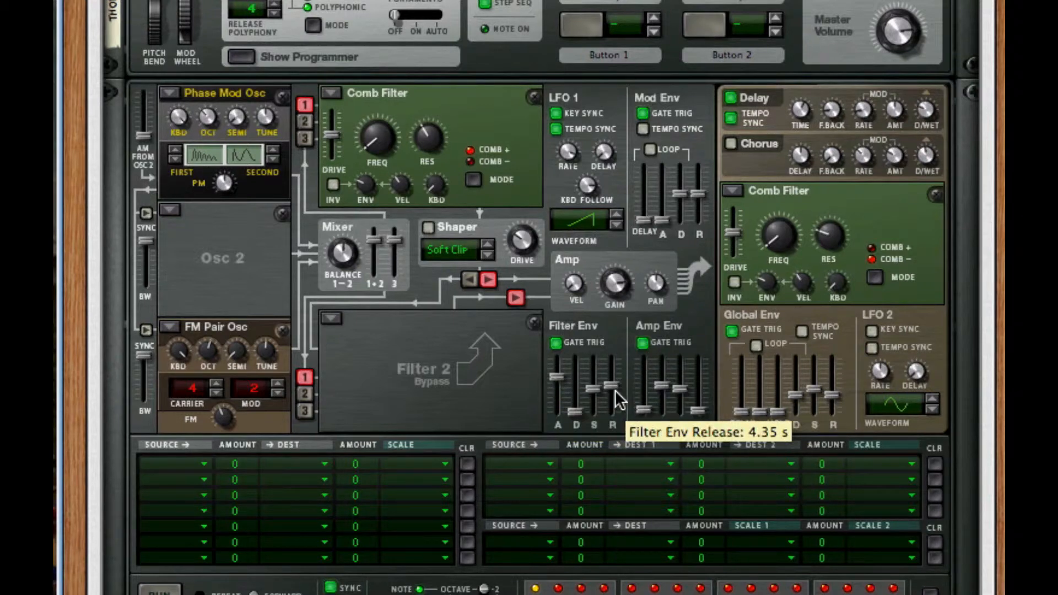
{"action": "mouse_move", "coordinate": [615, 389]}
{"action": "left_mouse_down"}
{"action": "mouse_move", "coordinate": [611, 417]}
{"action": "mouse_move", "coordinate": [605, 390]}
{"action": "mouse_move", "coordinate": [616, 402]}
{"action": "left_mouse_up"}
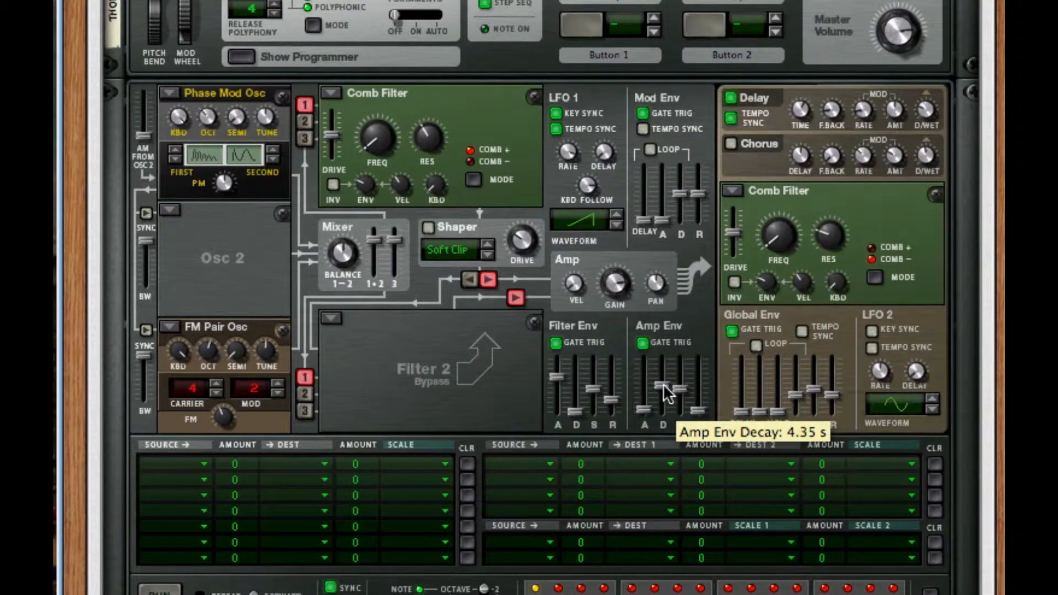
{"action": "left_click_drag", "start_coordinate": [662, 384], "coordinate": [687, 356]}
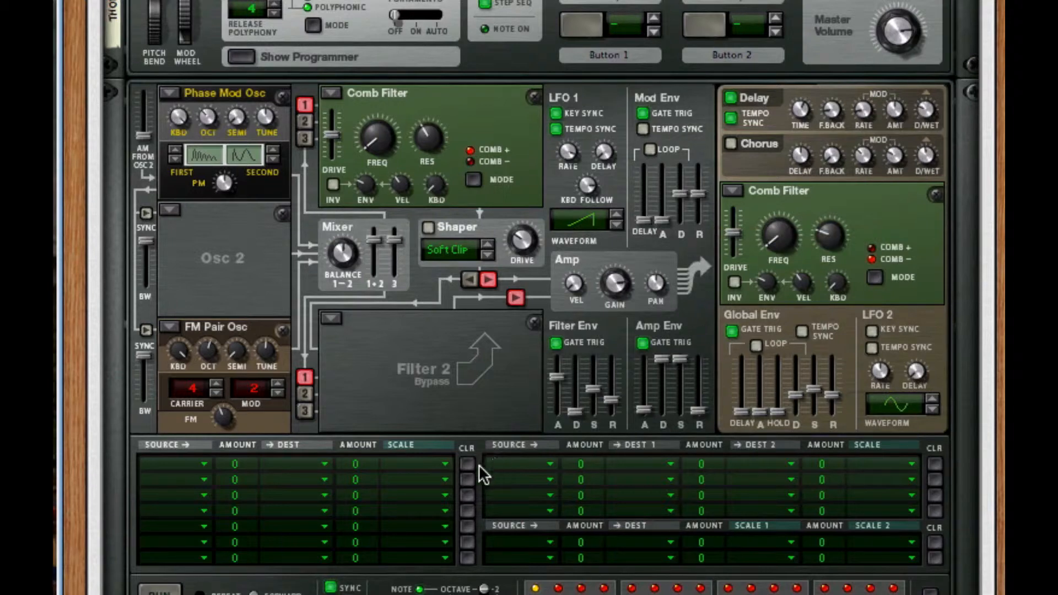
Step: In the first modulation row, route Osc 3 to Osc 1 Frequency (FM) with an amount of 30
{"action": "left_click", "coordinate": [205, 464]}
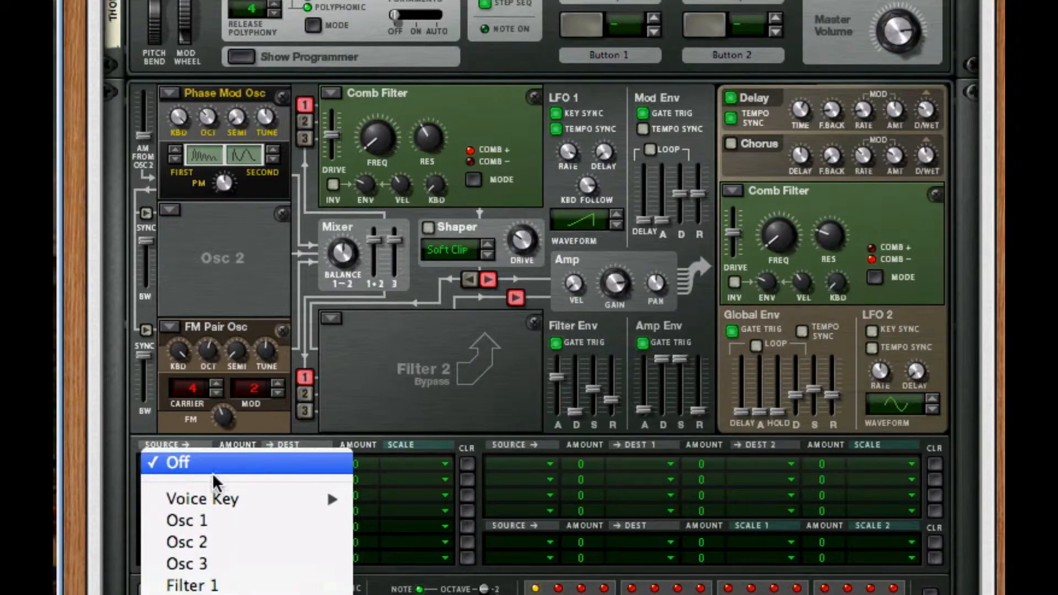
{"action": "left_click", "coordinate": [292, 562]}
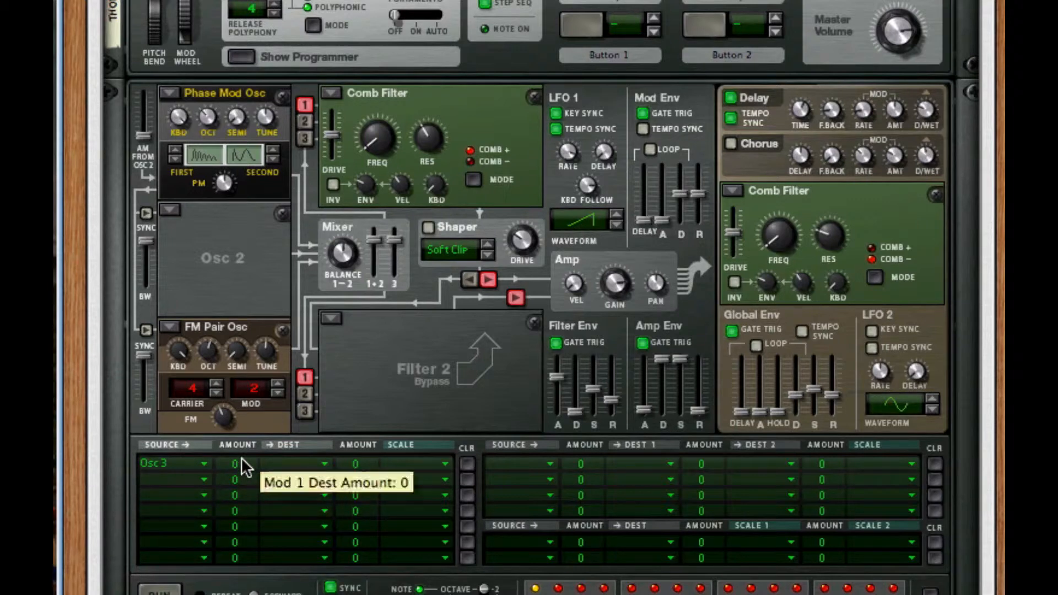
{"action": "left_click_drag", "start_coordinate": [242, 458], "coordinate": [254, 410]}
{"action": "left_click", "coordinate": [313, 463]}
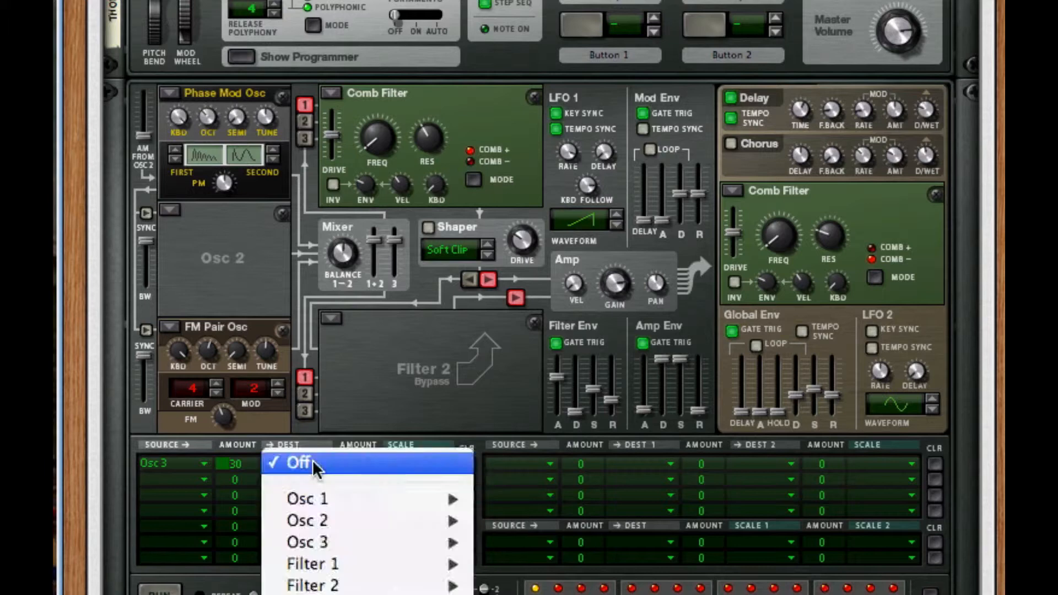
{"action": "mouse_move", "coordinate": [382, 499]}
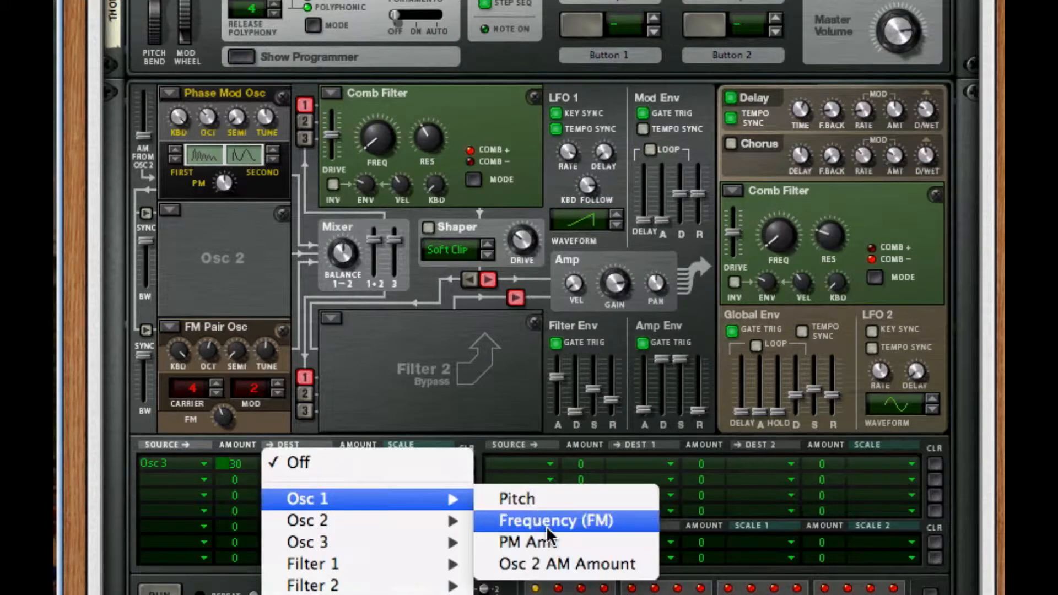
{"action": "left_click", "coordinate": [547, 526]}
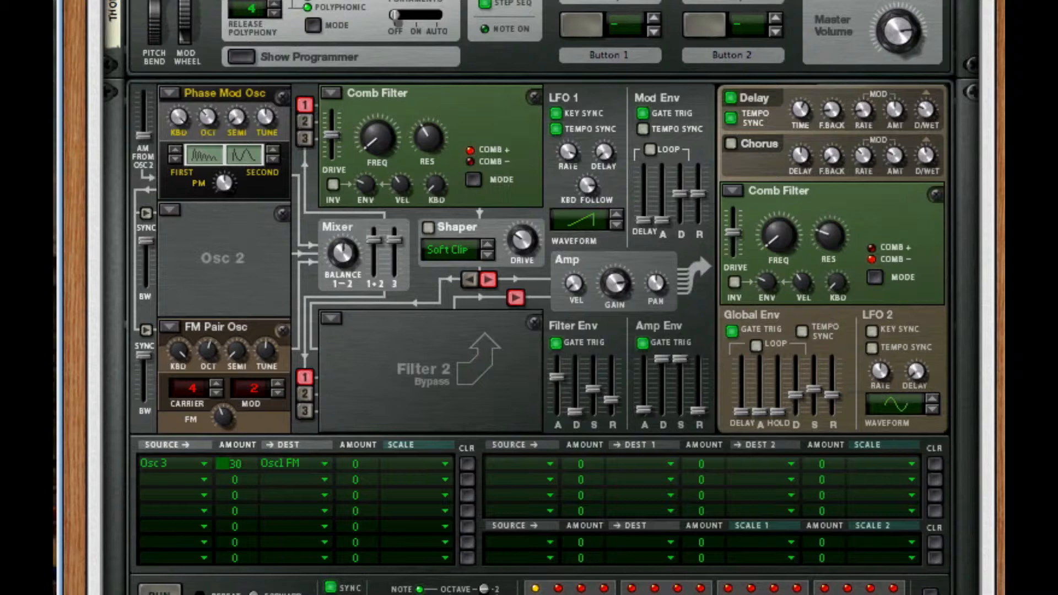
Step: Assign Filter Env as the source of modulation rows 2 and 3, and route row 2 to the Filter 3 frequency with amount 74
{"action": "left_click", "coordinate": [144, 494]}
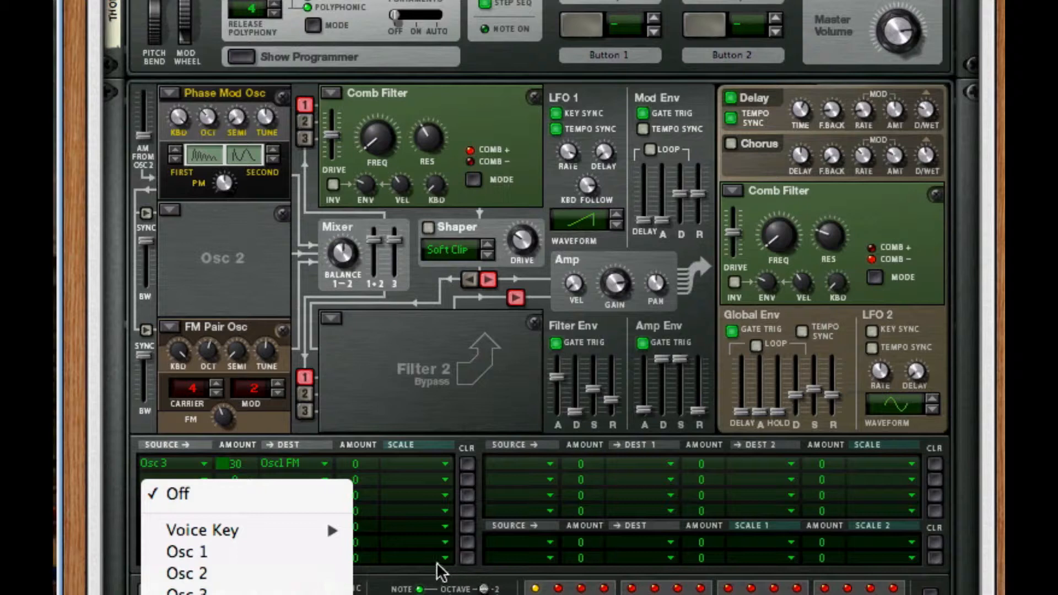
{"action": "left_click", "coordinate": [210, 594]}
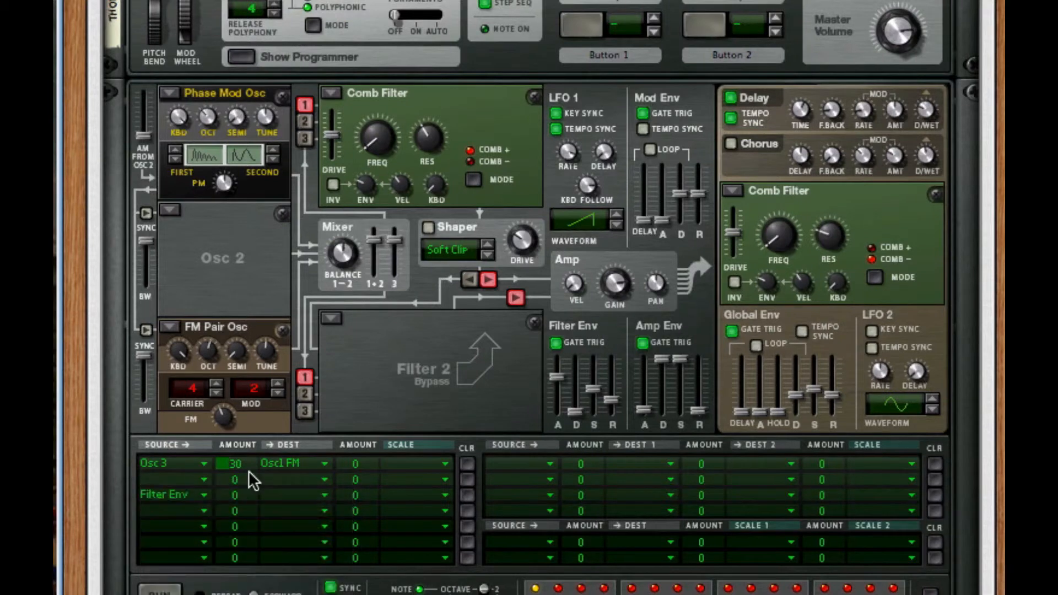
{"action": "left_click", "coordinate": [166, 479]}
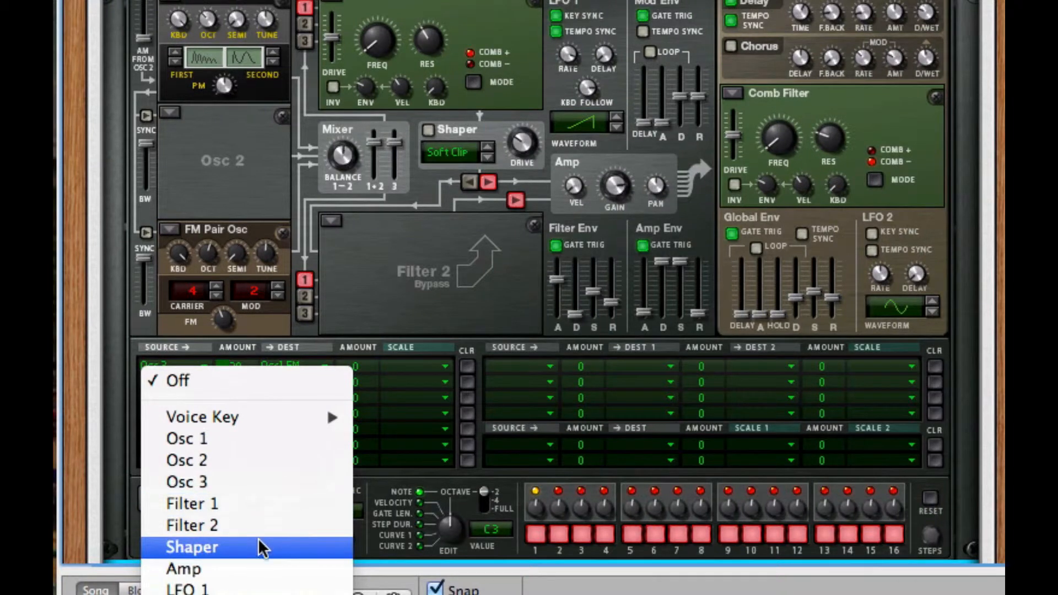
{"action": "left_click", "coordinate": [210, 594]}
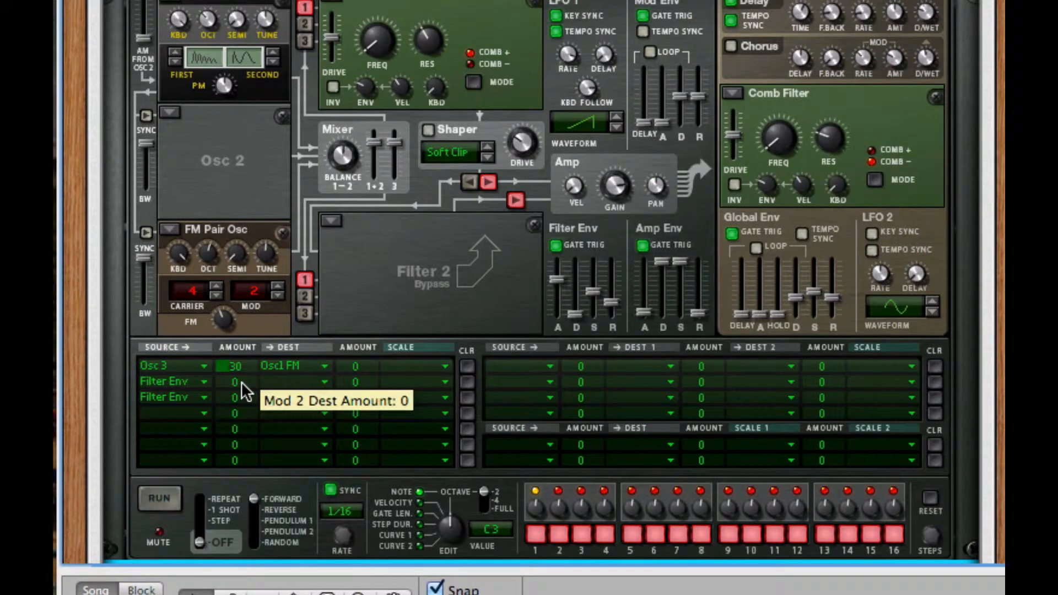
{"action": "left_click_drag", "start_coordinate": [243, 381], "coordinate": [295, 266]}
{"action": "left_click", "coordinate": [307, 386]}
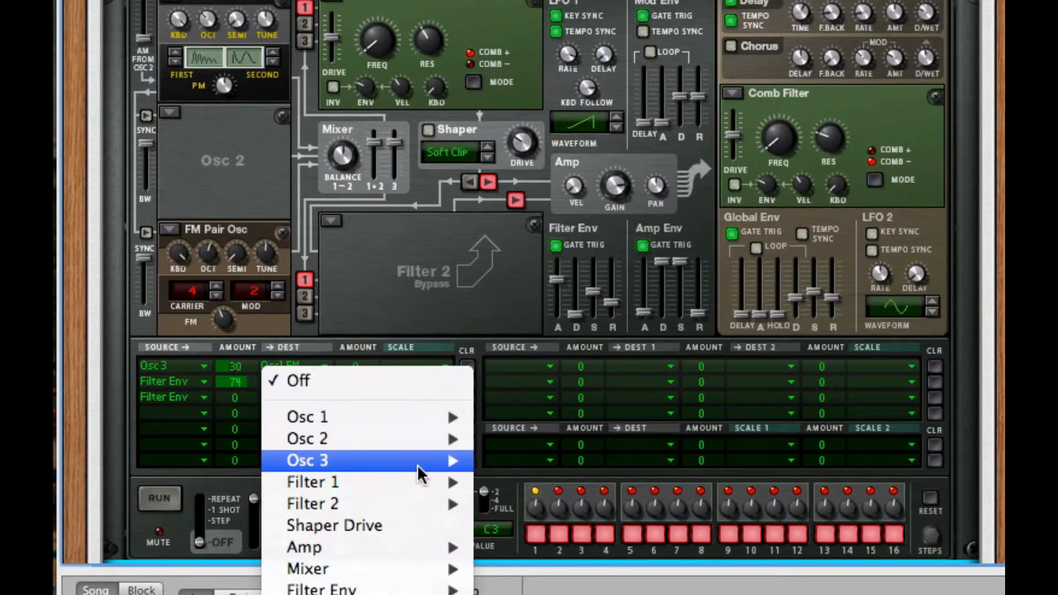
{"action": "mouse_move", "coordinate": [418, 497]}
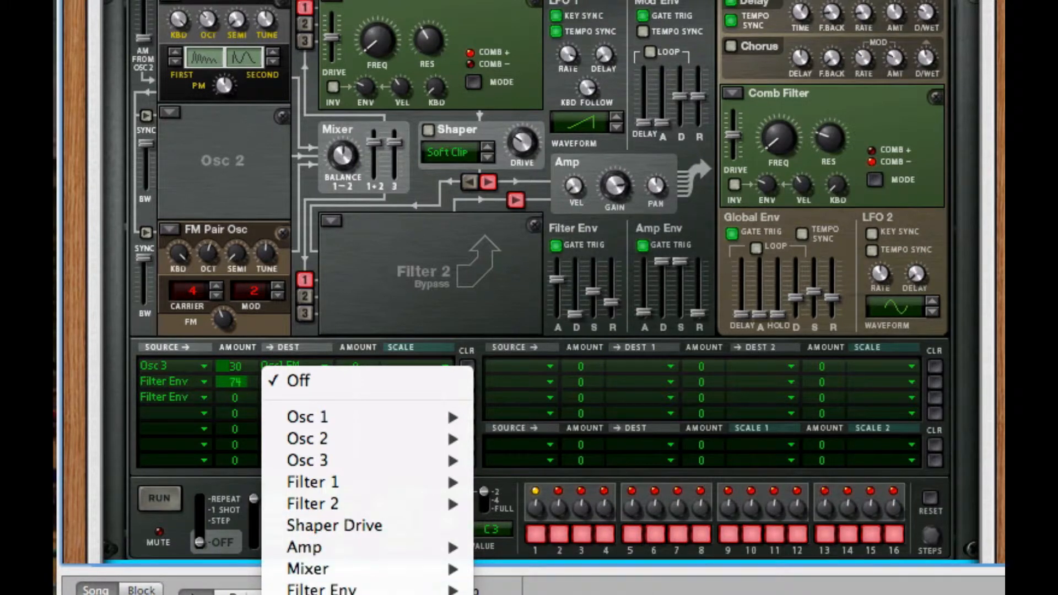
{"action": "left_click", "coordinate": [529, 594]}
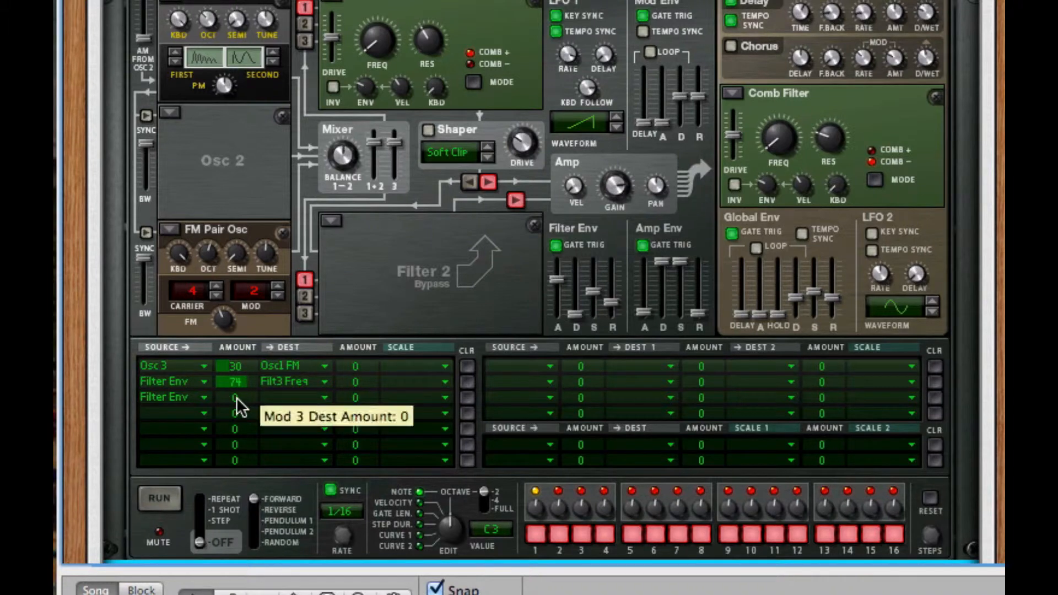
Step: Route the Filter Env in modulation row 3 to Osc 3 Frequency (FM) with an amount of 39
{"action": "left_click_drag", "start_coordinate": [236, 397], "coordinate": [250, 336]}
{"action": "left_click", "coordinate": [288, 398]}
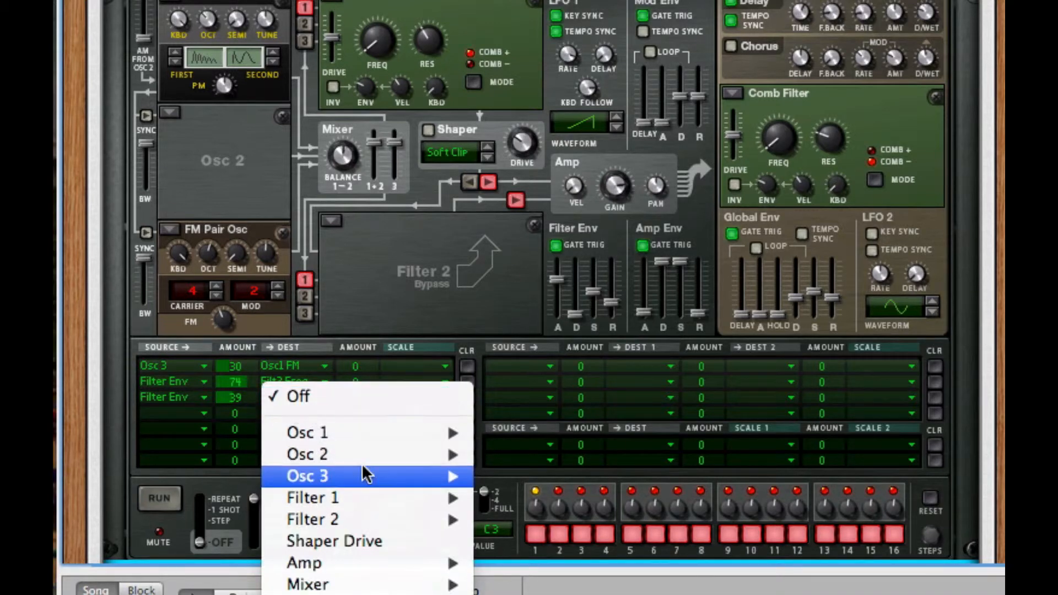
{"action": "mouse_move", "coordinate": [364, 475]}
{"action": "left_click", "coordinate": [561, 495]}
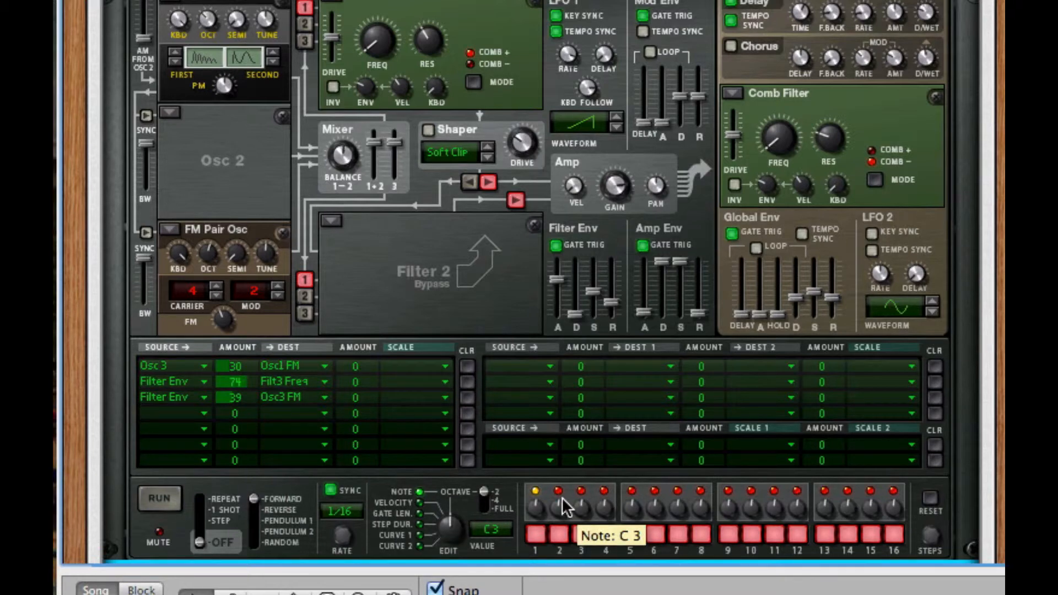
Step: Assign LFO 1 as the source of modulation rows 4 and 5, and route row 4 to the Filter 1 frequency with amount -22
{"action": "left_click", "coordinate": [163, 419]}
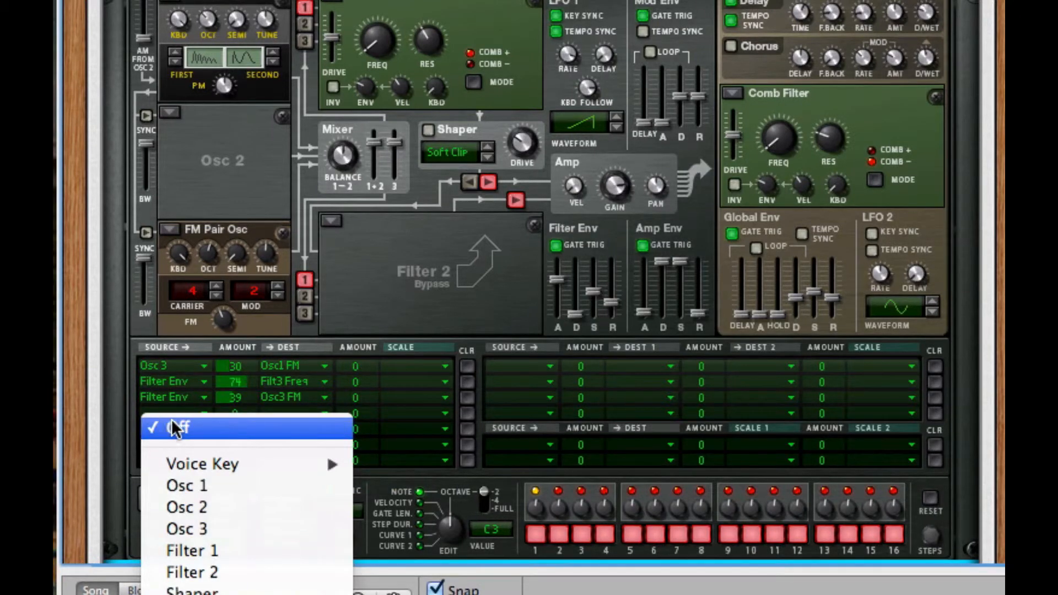
{"action": "left_click", "coordinate": [189, 594]}
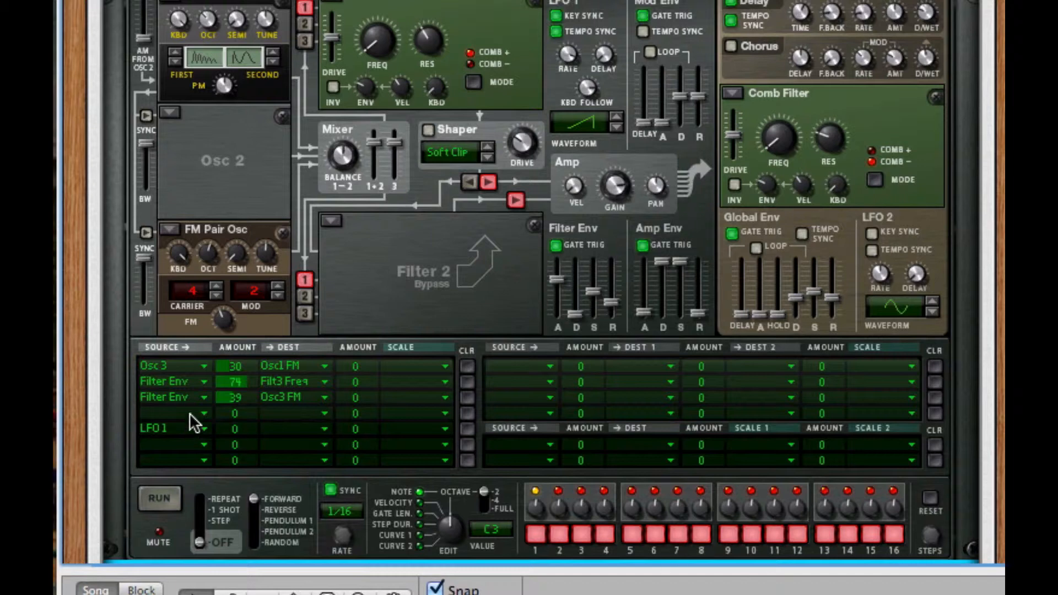
{"action": "left_click", "coordinate": [190, 414]}
{"action": "left_click", "coordinate": [189, 594]}
{"action": "left_click_drag", "start_coordinate": [245, 411], "coordinate": [245, 447]}
{"action": "left_click", "coordinate": [284, 413]}
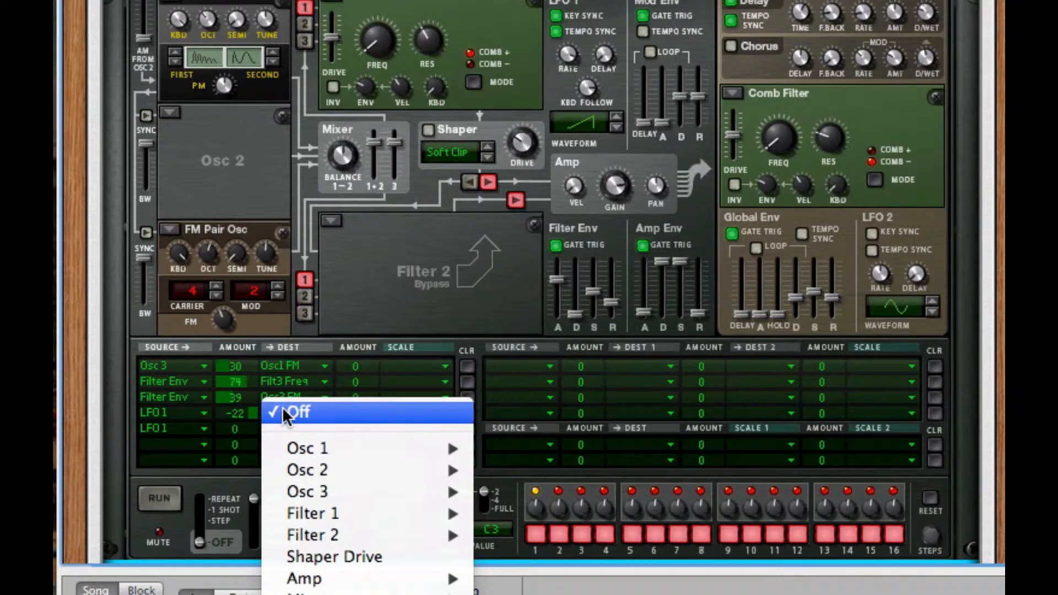
{"action": "mouse_move", "coordinate": [347, 514]}
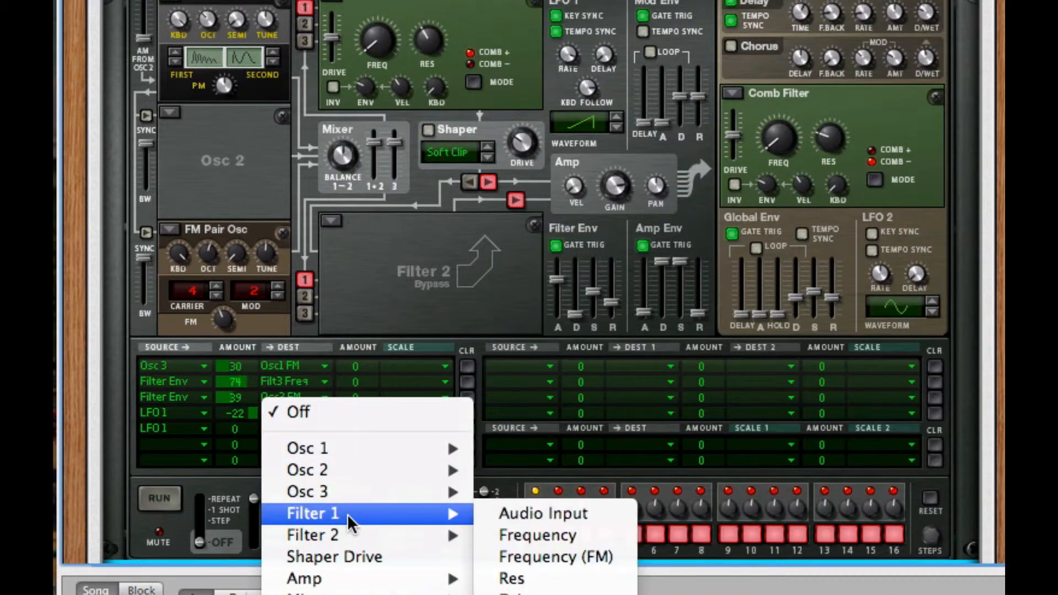
{"action": "left_click", "coordinate": [604, 540]}
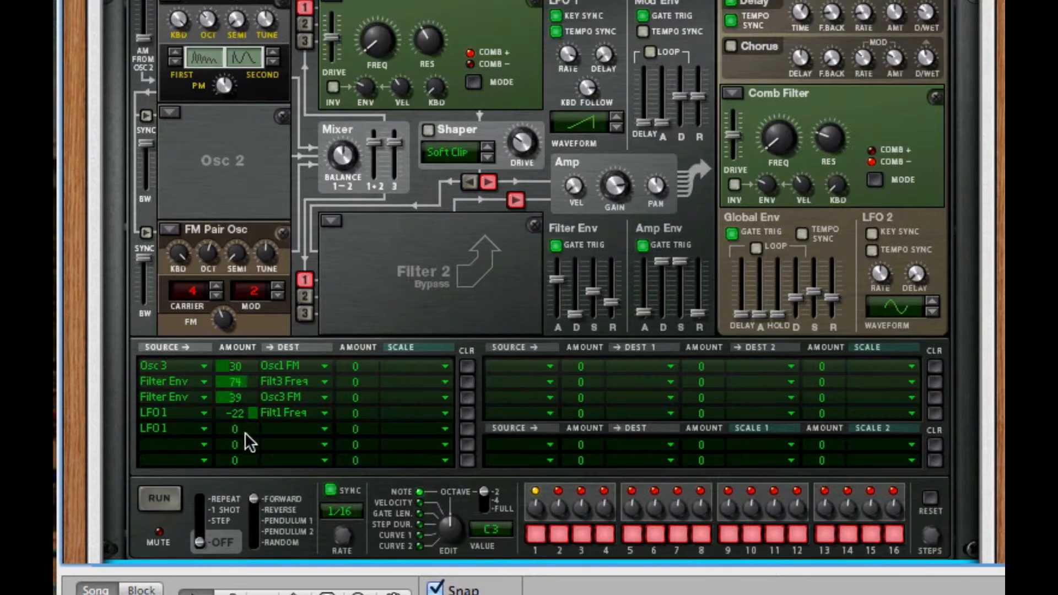
Step: Set the amount of the LFO 1 modulation in row 5 to -61
{"action": "left_click_drag", "start_coordinate": [245, 431], "coordinate": [253, 542]}
{"action": "left_click", "coordinate": [250, 522]}
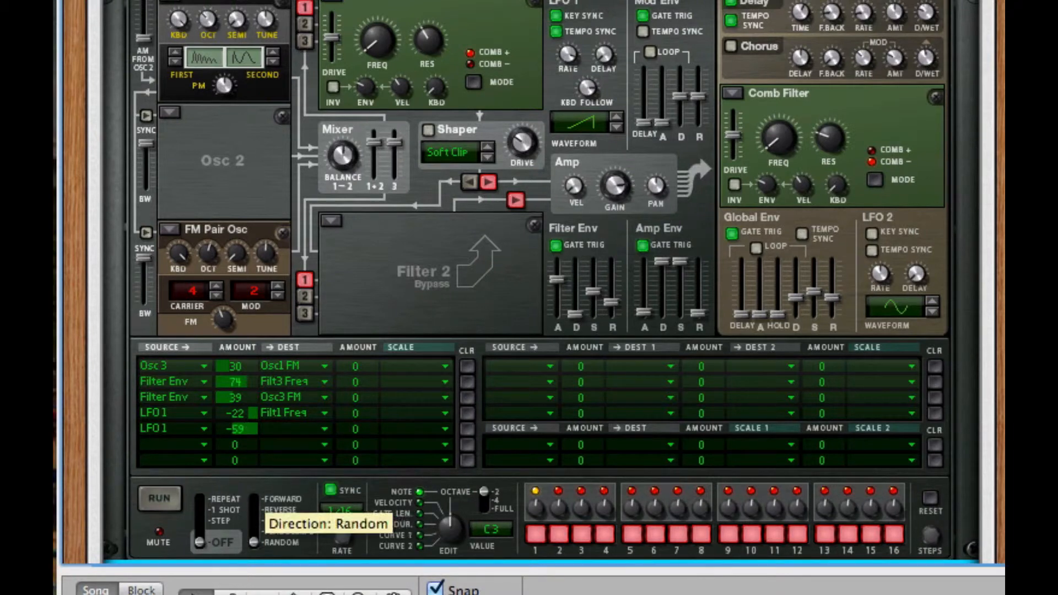
{"action": "left_click_drag", "start_coordinate": [232, 428], "coordinate": [234, 432]}
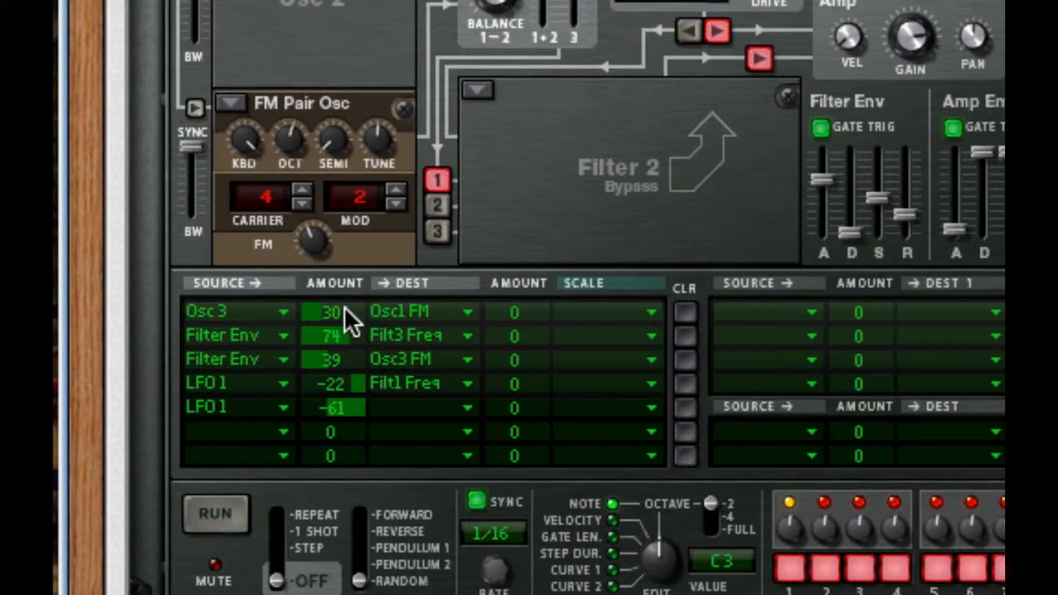
Step: Try out other amounts in modulation rows 1 to 3 and restore 30, 74 and 39
{"action": "mouse_move", "coordinate": [344, 306]}
{"action": "left_mouse_down"}
{"action": "mouse_move", "coordinate": [354, 241]}
{"action": "mouse_move", "coordinate": [343, 151]}
{"action": "mouse_move", "coordinate": [343, 370]}
{"action": "mouse_move", "coordinate": [354, 311]}
{"action": "left_mouse_up"}
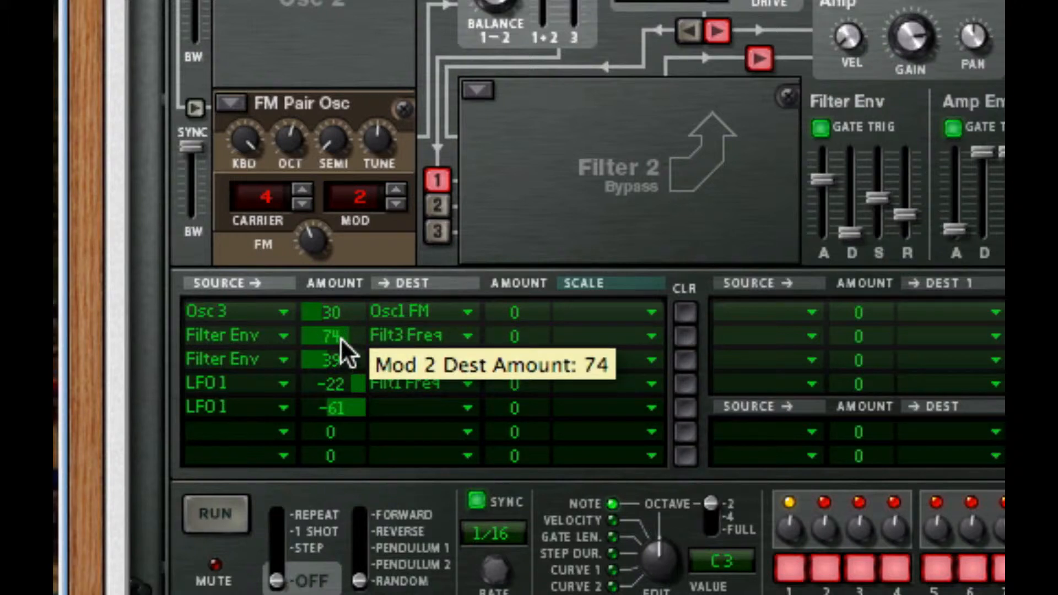
{"action": "left_click_drag", "start_coordinate": [335, 336], "coordinate": [357, 431]}
{"action": "key", "text": "super+z"}
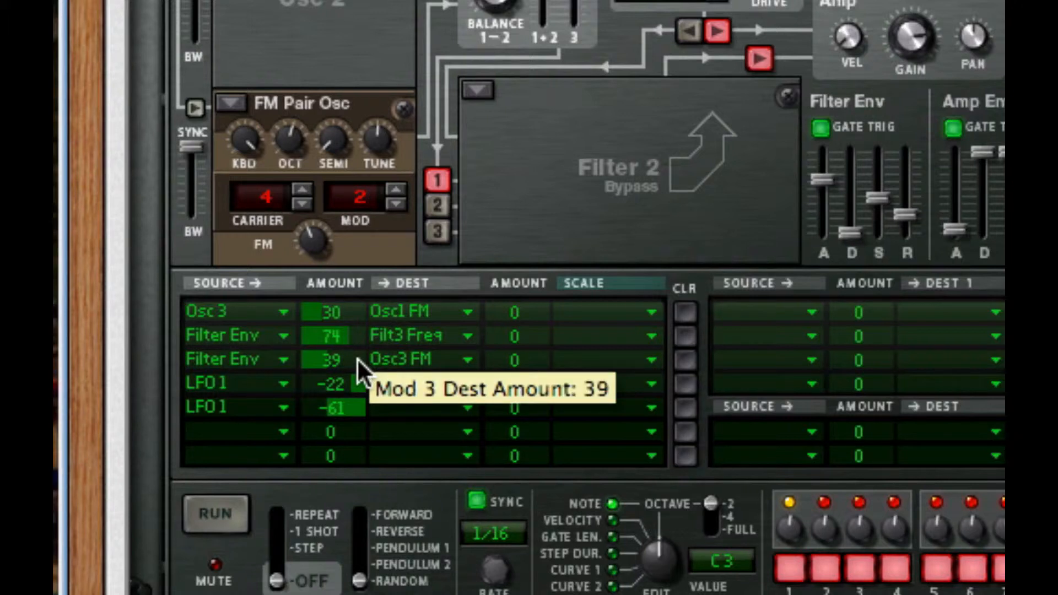
{"action": "left_click_drag", "start_coordinate": [357, 358], "coordinate": [382, 356]}
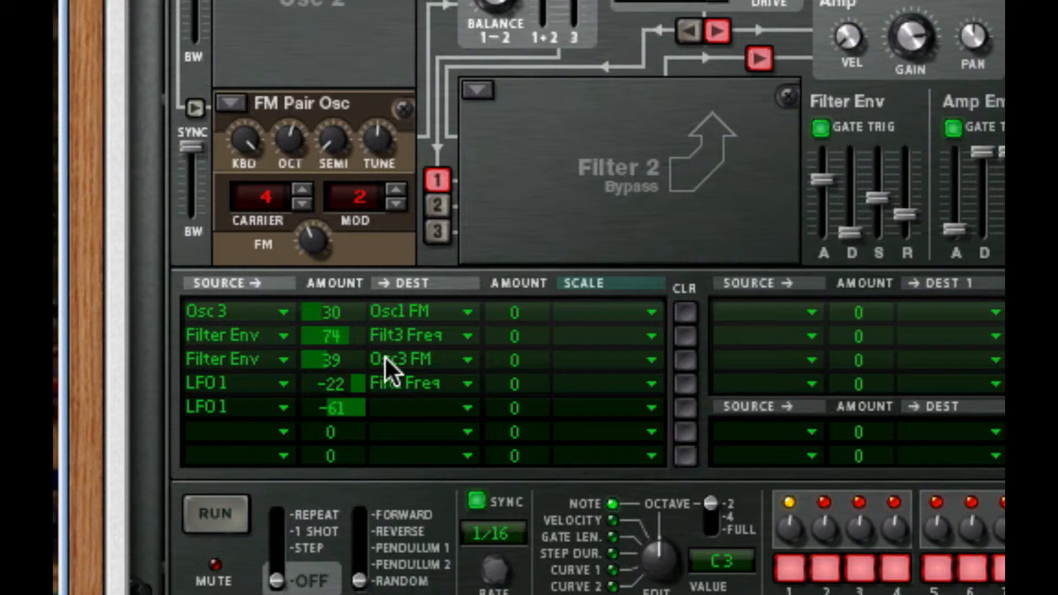
Step: Route the LFO 1 modulation in row 5 to Osc 3 Pitch
{"action": "left_click", "coordinate": [444, 412]}
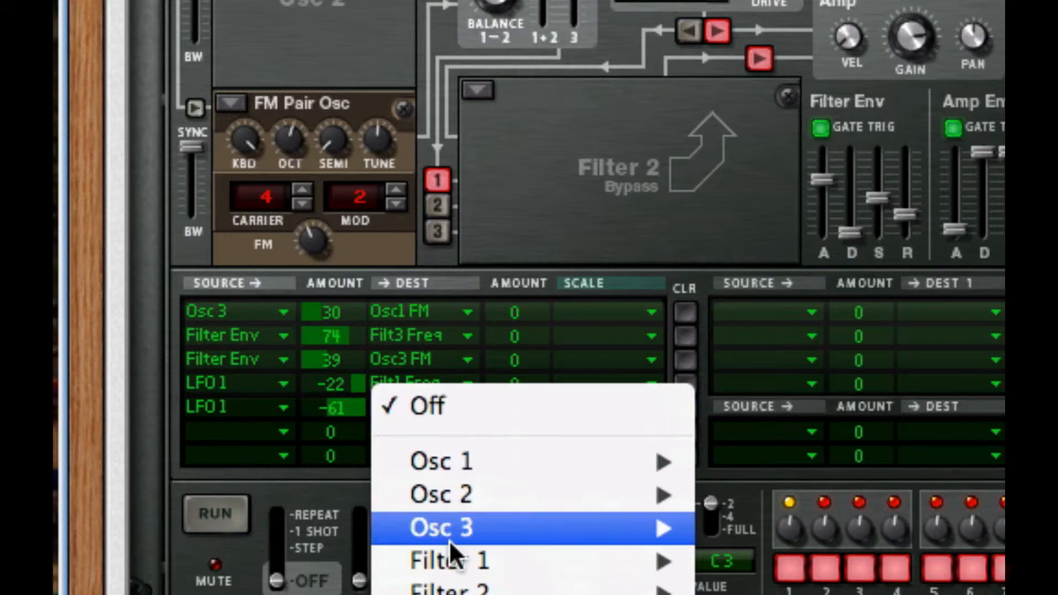
{"action": "mouse_move", "coordinate": [477, 526]}
{"action": "left_click", "coordinate": [855, 530]}
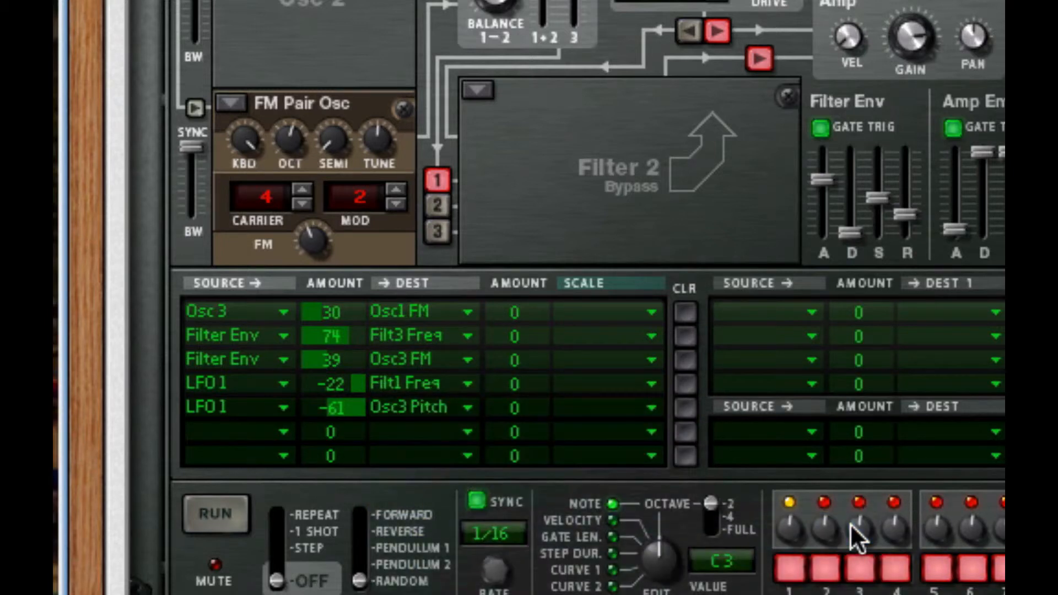
Step: Hide Thor's programmer and add an RV7000 Advanced Reverb after Thor inside the Combinator
{"action": "mouse_move", "coordinate": [842, 522]}
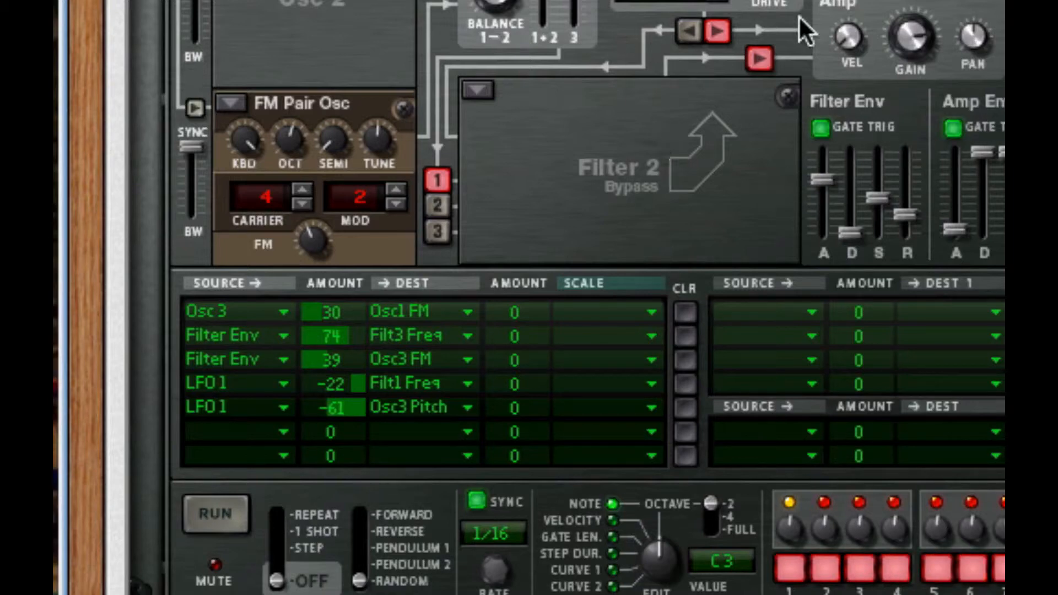
{"action": "right_click", "coordinate": [683, 154]}
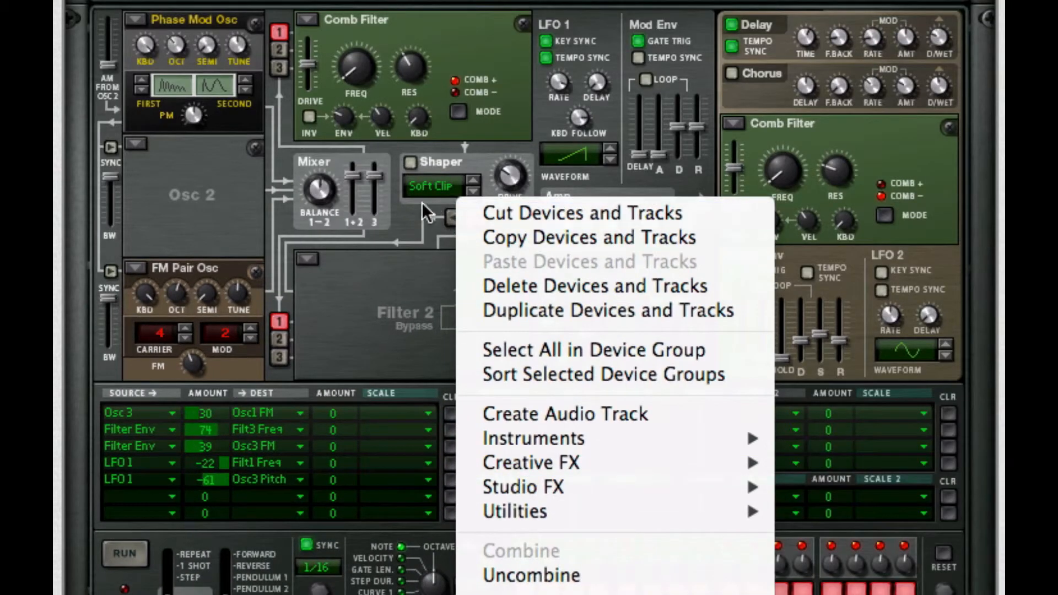
{"action": "key", "text": "Escape"}
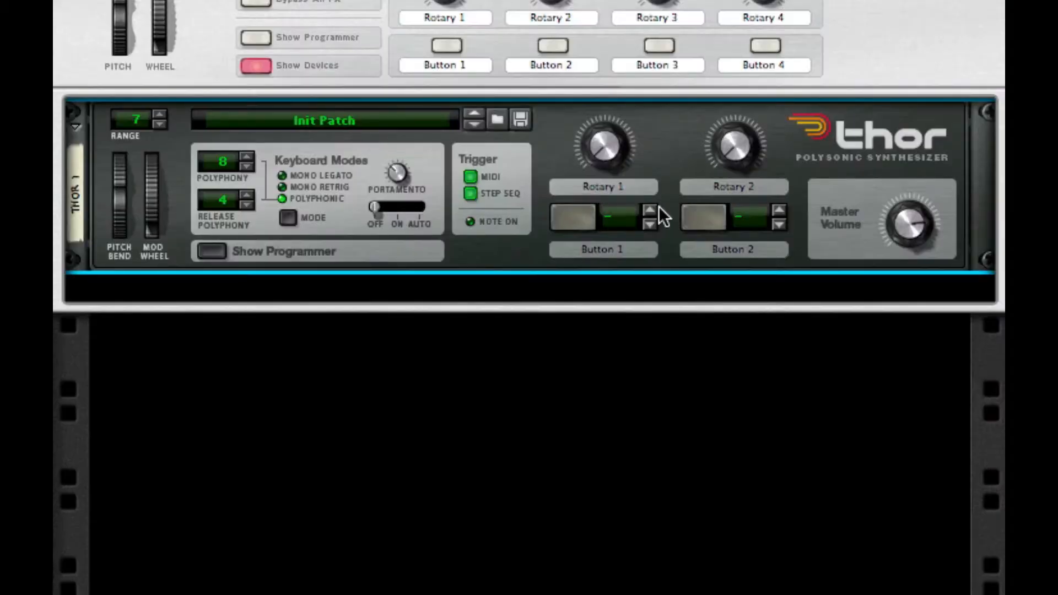
{"action": "right_click", "coordinate": [544, 248]}
{"action": "mouse_move", "coordinate": [722, 461]}
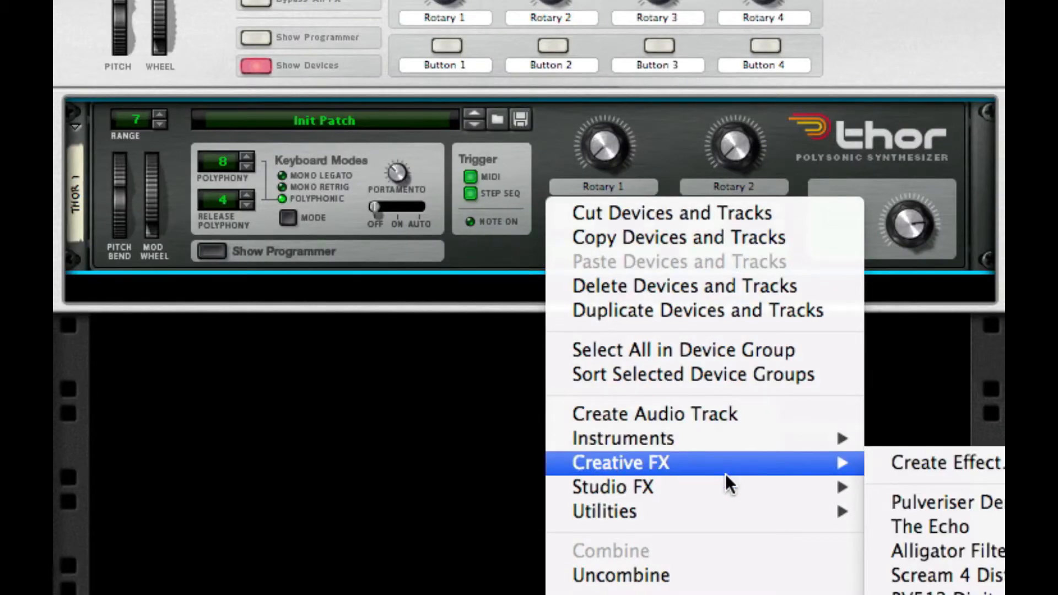
{"action": "mouse_move", "coordinate": [725, 488]}
{"action": "left_click", "coordinate": [986, 490]}
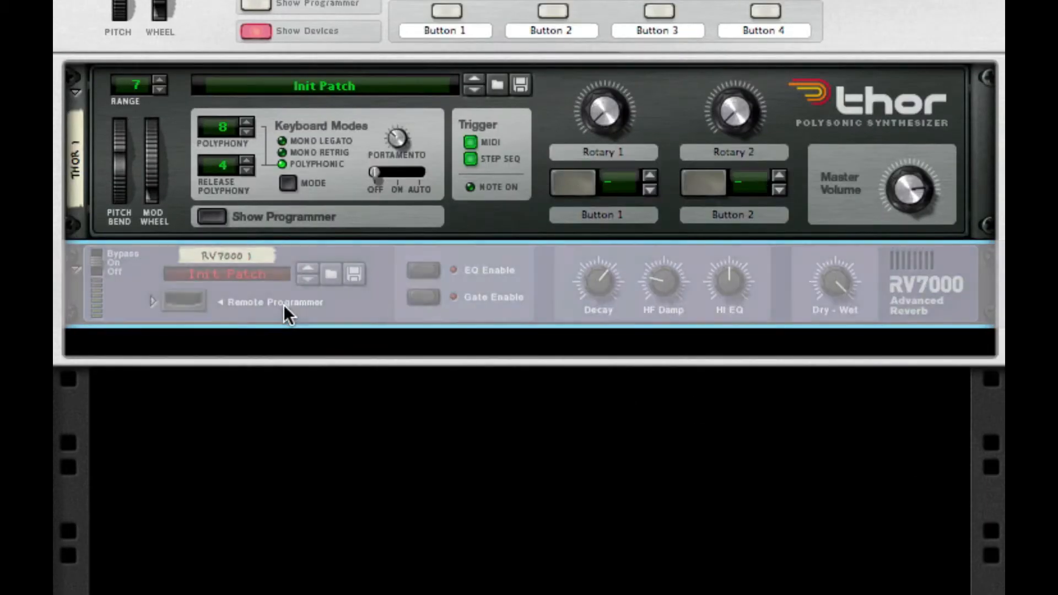
Step: Load the ALL Treetops 25% patch into the RV7000 and set its Dry/Wet to 15
{"action": "left_click", "coordinate": [329, 273]}
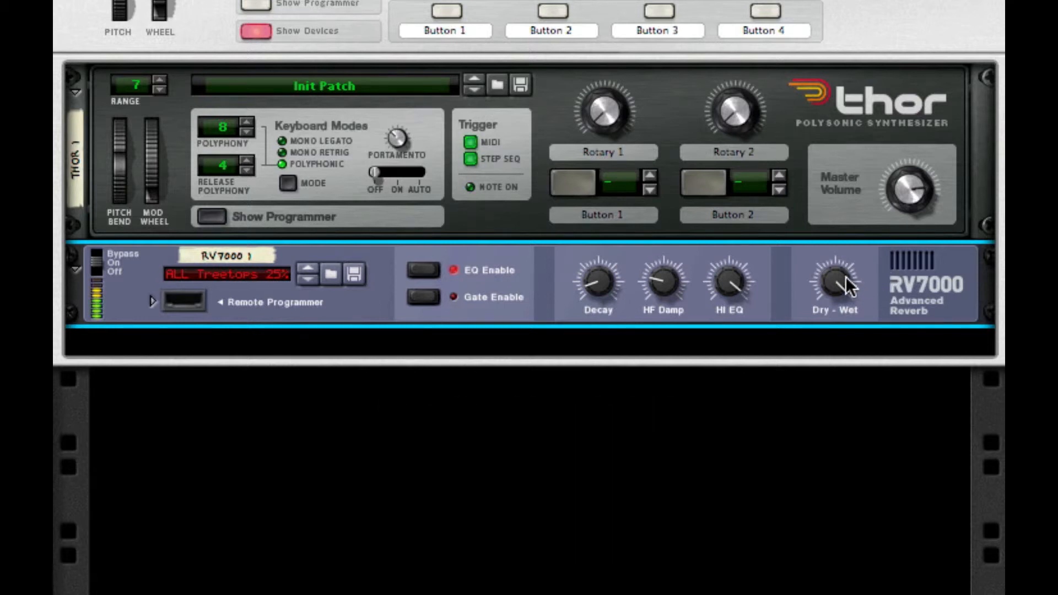
{"action": "left_click_drag", "start_coordinate": [834, 276], "coordinate": [847, 564]}
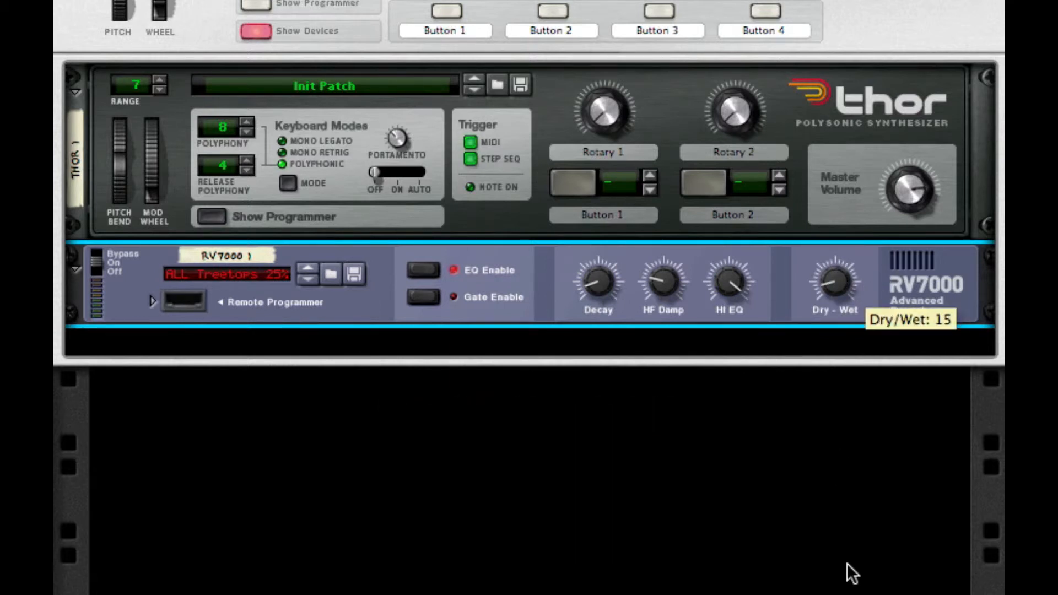
Step: Add The Echo delay after the RV7000 and switch off its Sync to adjust the right channel time offset freely
{"action": "right_click", "coordinate": [928, 285]}
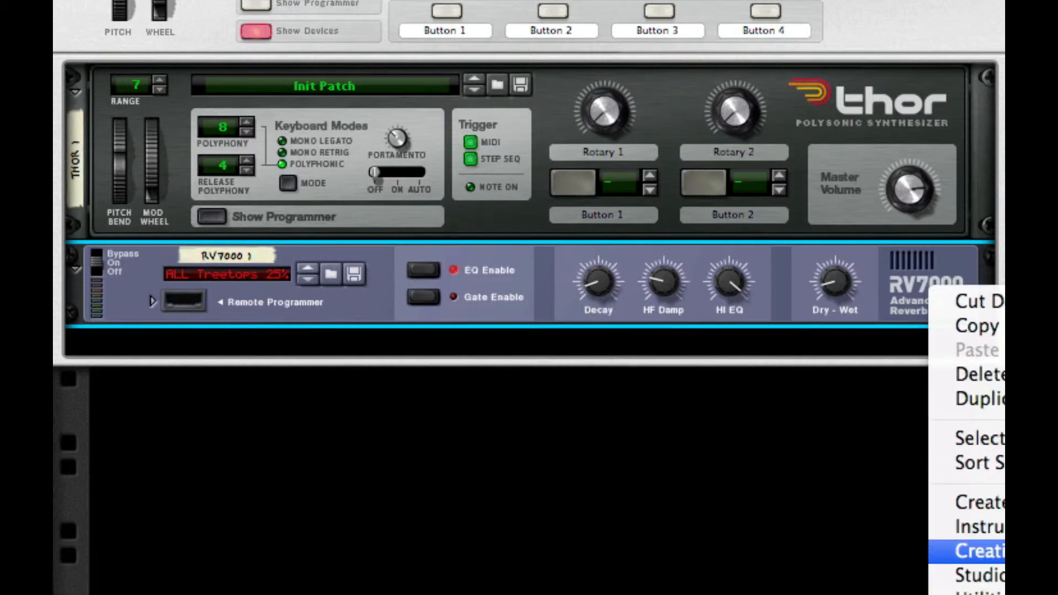
{"action": "left_click", "coordinate": [1003, 552]}
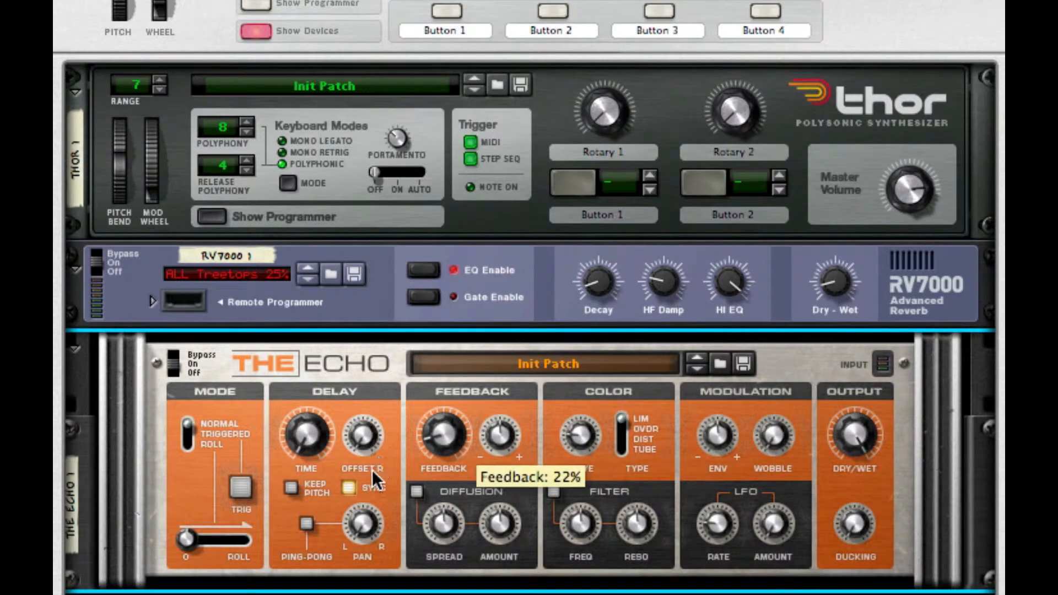
{"action": "left_click", "coordinate": [354, 485]}
{"action": "mouse_move", "coordinate": [351, 429]}
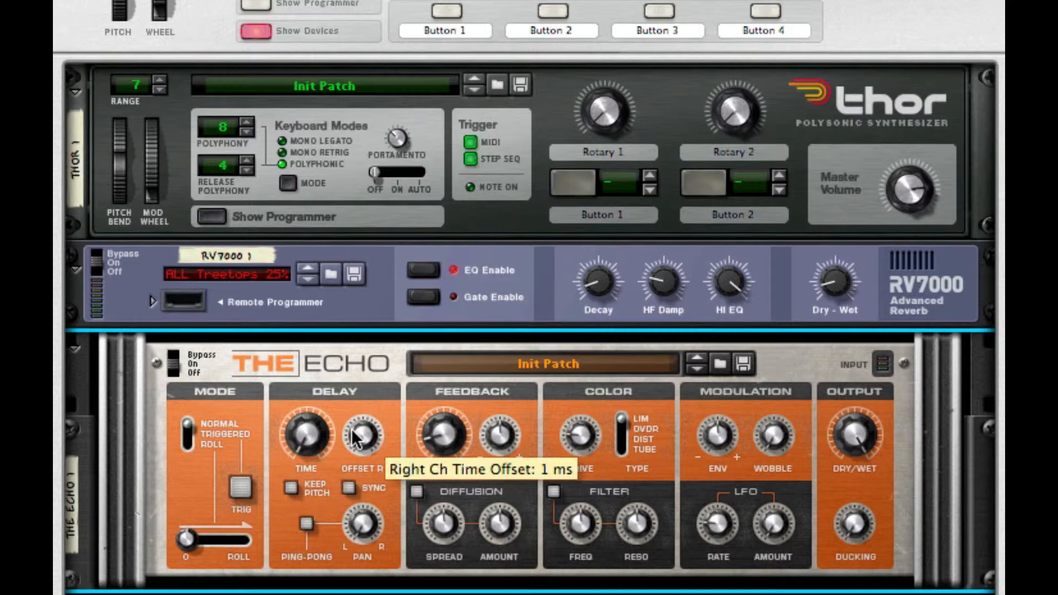
{"action": "mouse_move", "coordinate": [352, 438]}
{"action": "left_mouse_down"}
{"action": "mouse_move", "coordinate": [353, 422]}
{"action": "mouse_move", "coordinate": [353, 439]}
{"action": "left_mouse_up"}
Step: Raise The Echo's feedback slightly and enable Keep Pitch
{"action": "left_click_drag", "start_coordinate": [582, 441], "coordinate": [583, 368]}
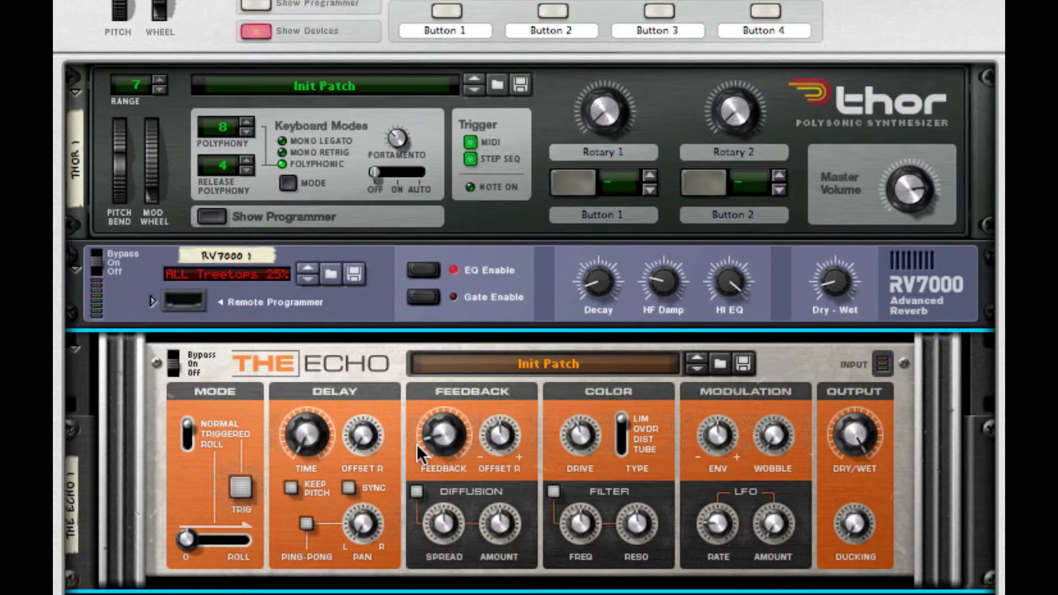
{"action": "left_click_drag", "start_coordinate": [417, 444], "coordinate": [449, 395]}
{"action": "left_click", "coordinate": [291, 488]}
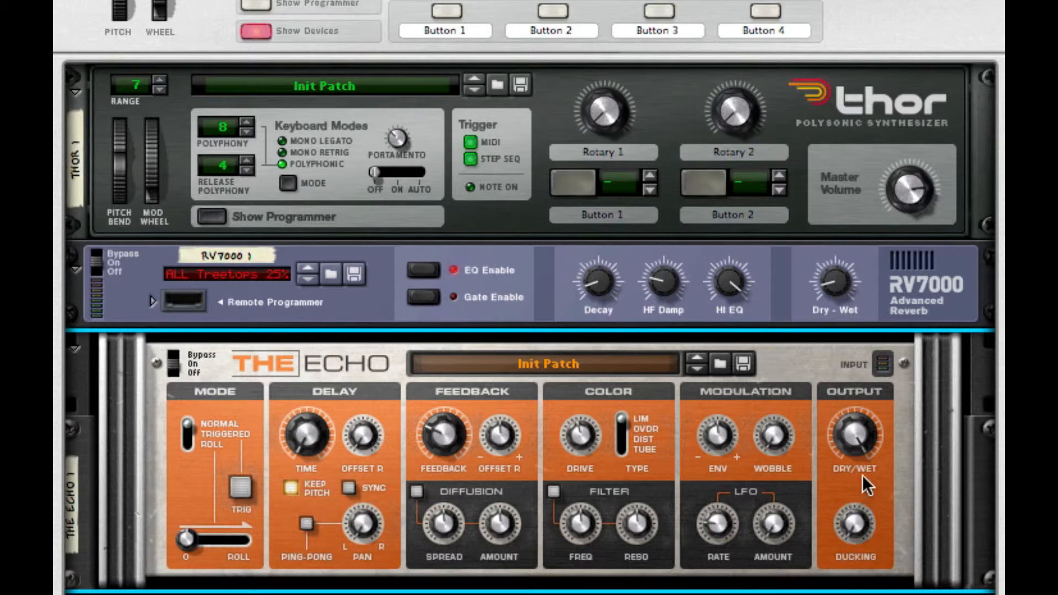
Step: Add a Pulveriser after The Echo and raise its Squash to a low-moderate amount
{"action": "right_click", "coordinate": [931, 457]}
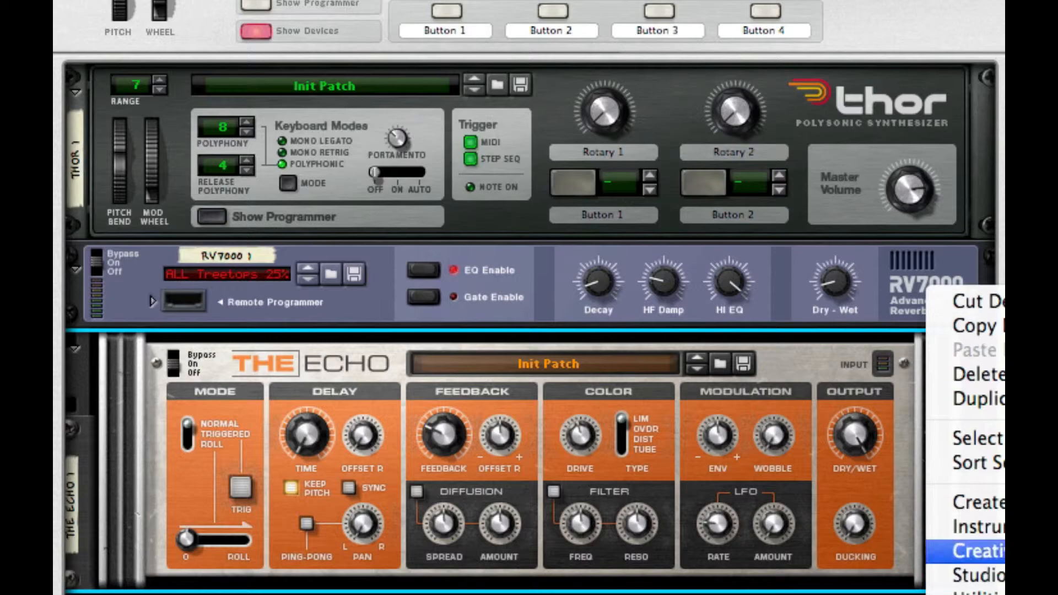
{"action": "left_click", "coordinate": [969, 551]}
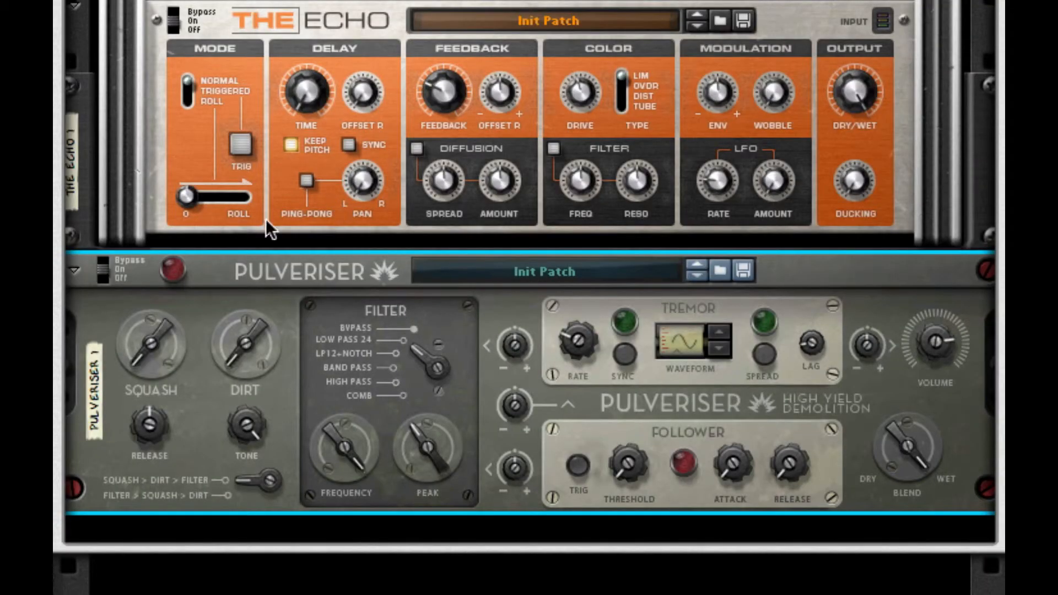
{"action": "left_click_drag", "start_coordinate": [140, 348], "coordinate": [164, 284]}
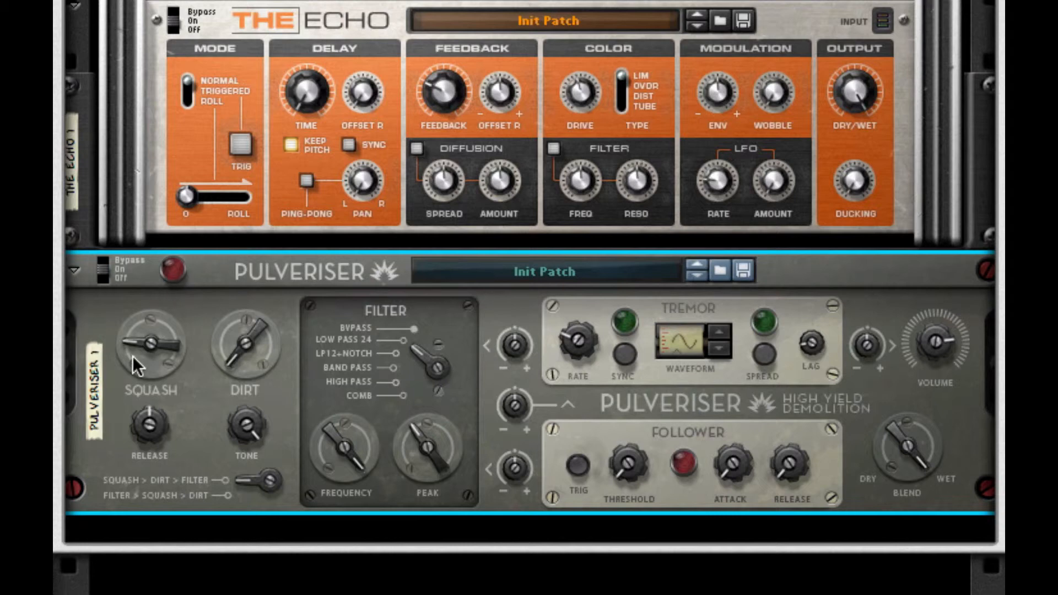
Step: Enable Spread on the Pulveriser's Tremor and set the Tremor Rate to 0.07 Hz
{"action": "left_click", "coordinate": [769, 361]}
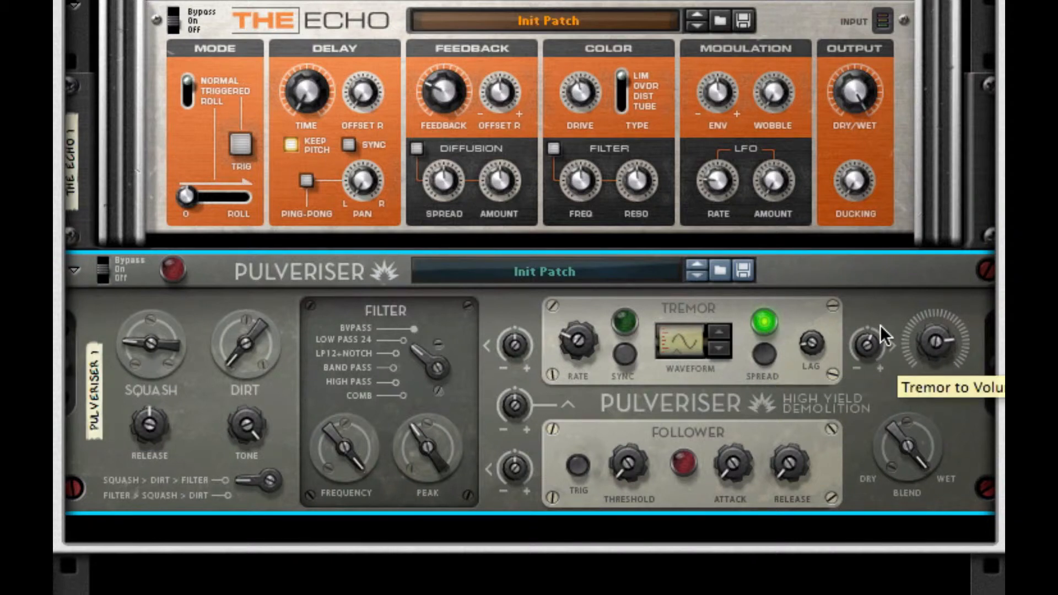
{"action": "left_click_drag", "start_coordinate": [583, 332], "coordinate": [613, 583]}
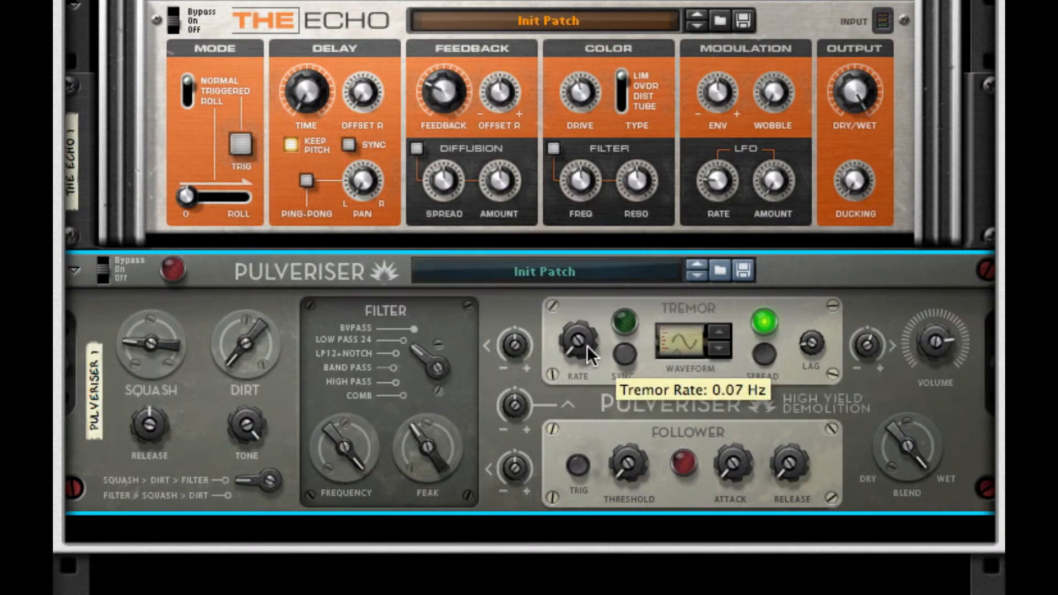
Step: Add a Softube Saturation Knob after the Pulveriser, with the saturation type on Keep Low and Saturation at 1.0
{"action": "right_click", "coordinate": [860, 402]}
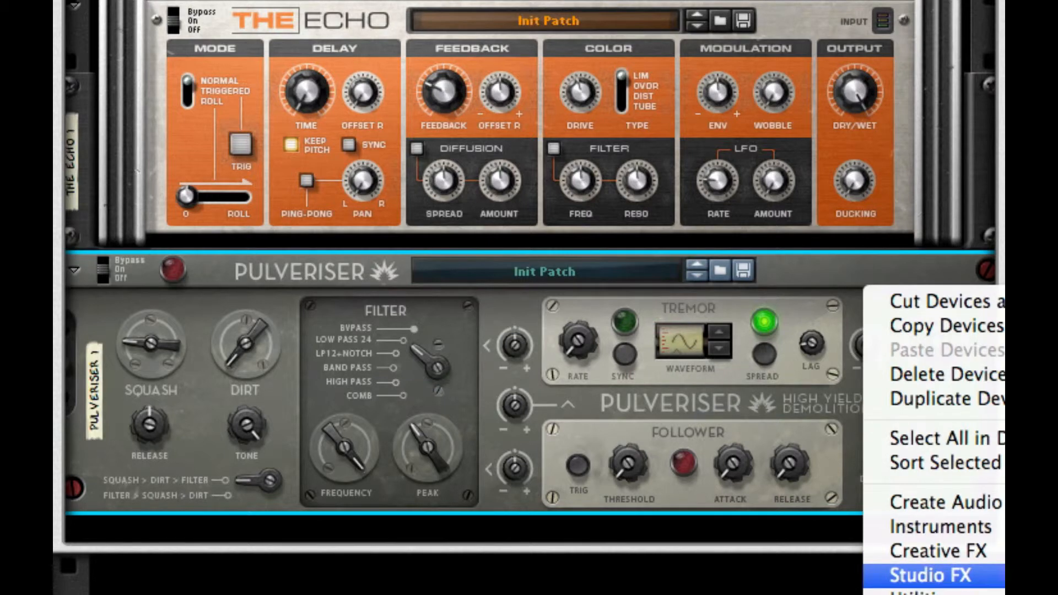
{"action": "left_click", "coordinate": [1003, 576]}
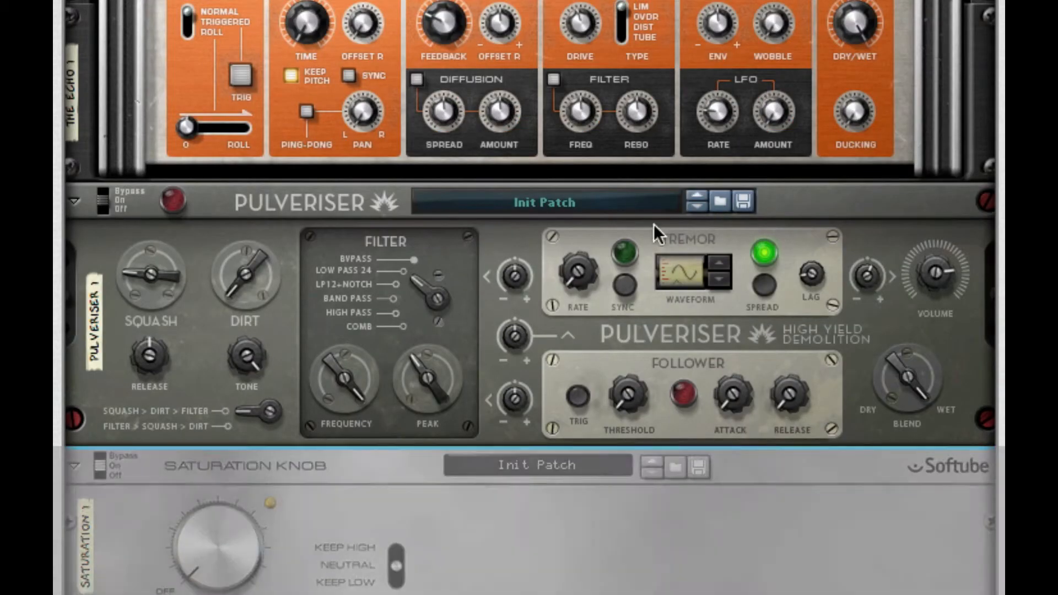
{"action": "scroll", "coordinate": [631, 252], "scroll_direction": "down", "scroll_amount": 5}
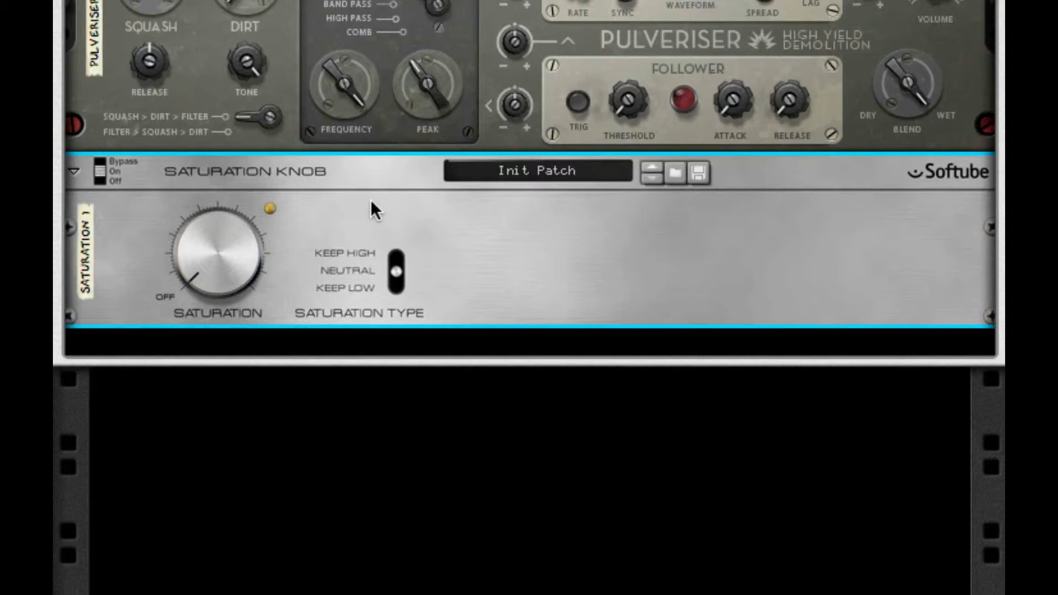
{"action": "left_click_drag", "start_coordinate": [396, 262], "coordinate": [353, 338]}
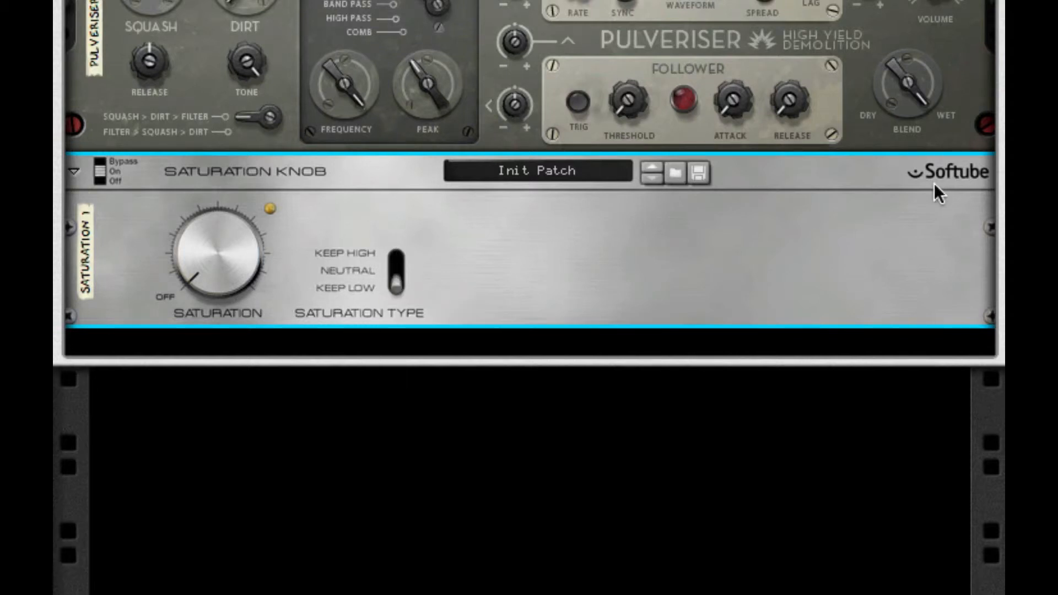
{"action": "left_click_drag", "start_coordinate": [234, 262], "coordinate": [237, 220]}
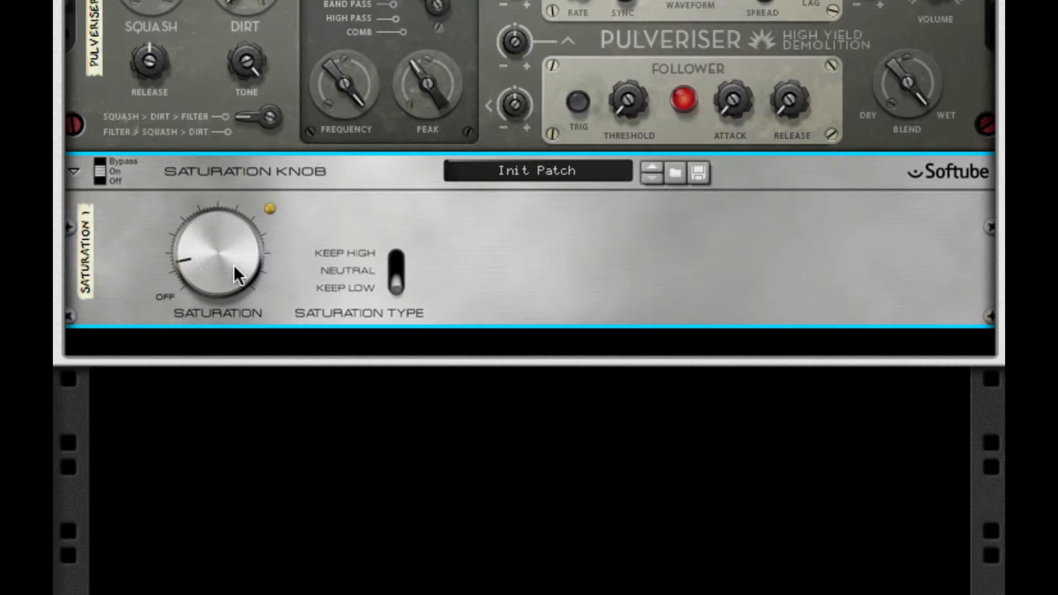
{"action": "mouse_move", "coordinate": [233, 264]}
{"action": "left_mouse_down"}
{"action": "mouse_move", "coordinate": [229, 250]}
{"action": "mouse_move", "coordinate": [229, 277]}
{"action": "left_mouse_up"}
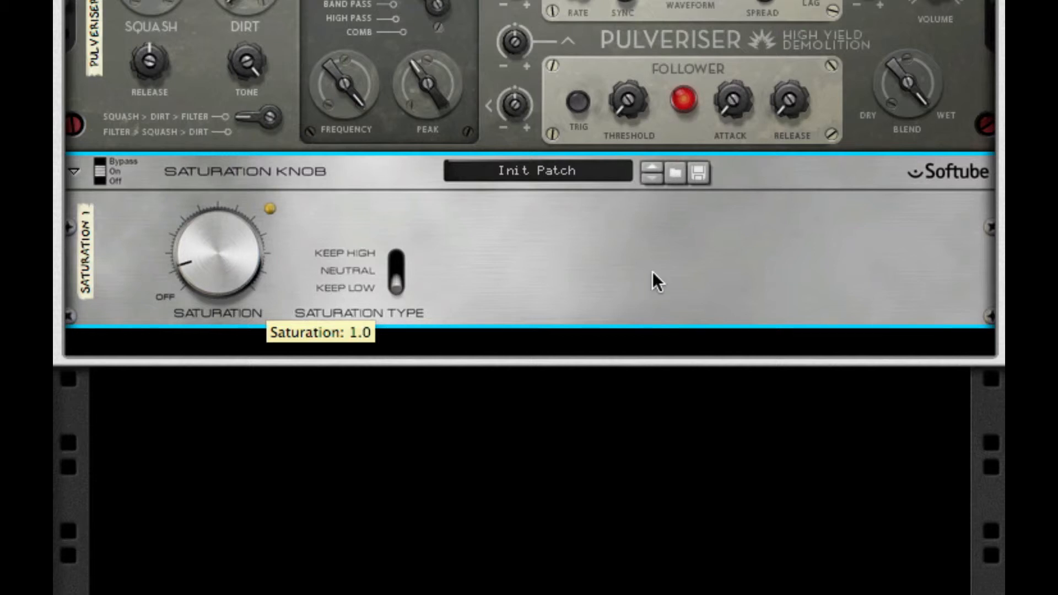
Step: Add an MClass Equalizer after the Saturation Knob and enable its Lo Cut and Param 1 bands
{"action": "right_click", "coordinate": [728, 257]}
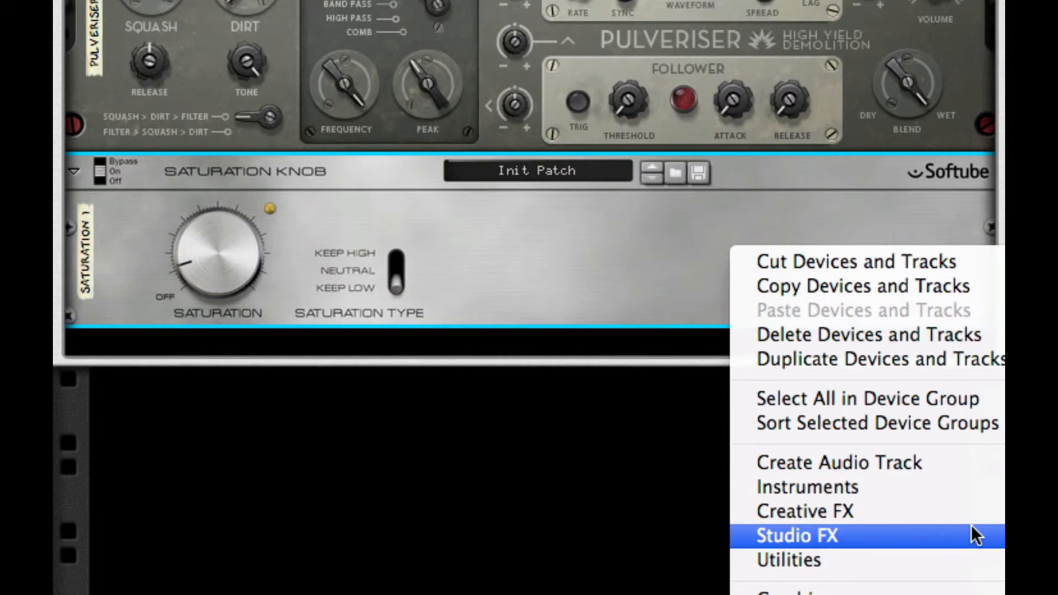
{"action": "left_click", "coordinate": [1004, 560]}
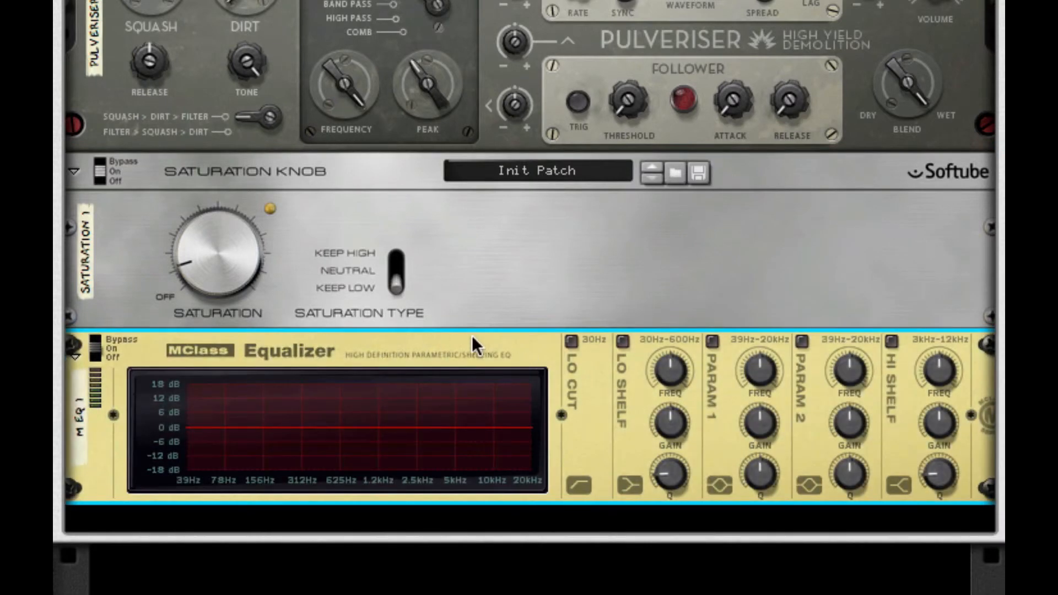
{"action": "left_click", "coordinate": [570, 340]}
{"action": "left_click", "coordinate": [712, 341]}
Step: Shape the equalizer's Param 1 band as a narrow peak with 18.0 dB gain, maximum Q and a frequency of about 5 kHz
{"action": "left_click_drag", "start_coordinate": [759, 423], "coordinate": [760, 386]}
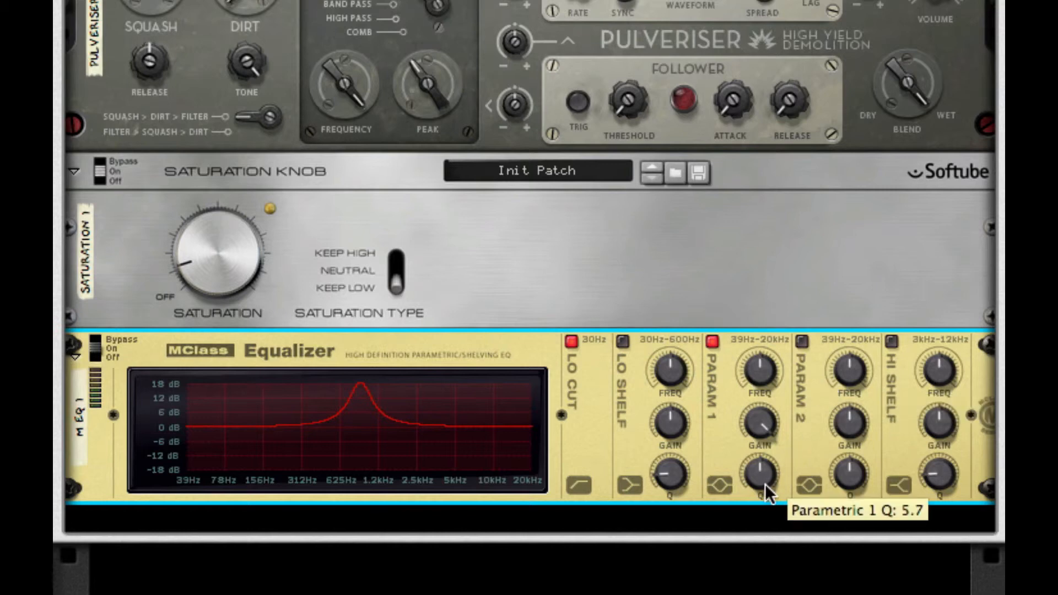
{"action": "left_click_drag", "start_coordinate": [765, 483], "coordinate": [779, 278]}
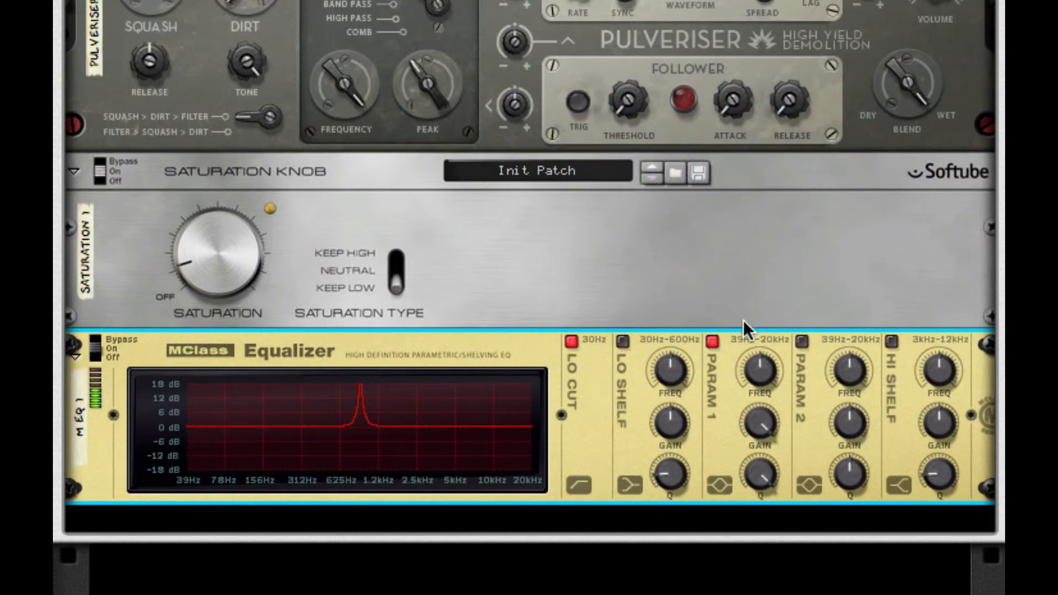
{"action": "left_click_drag", "start_coordinate": [760, 354], "coordinate": [779, 273]}
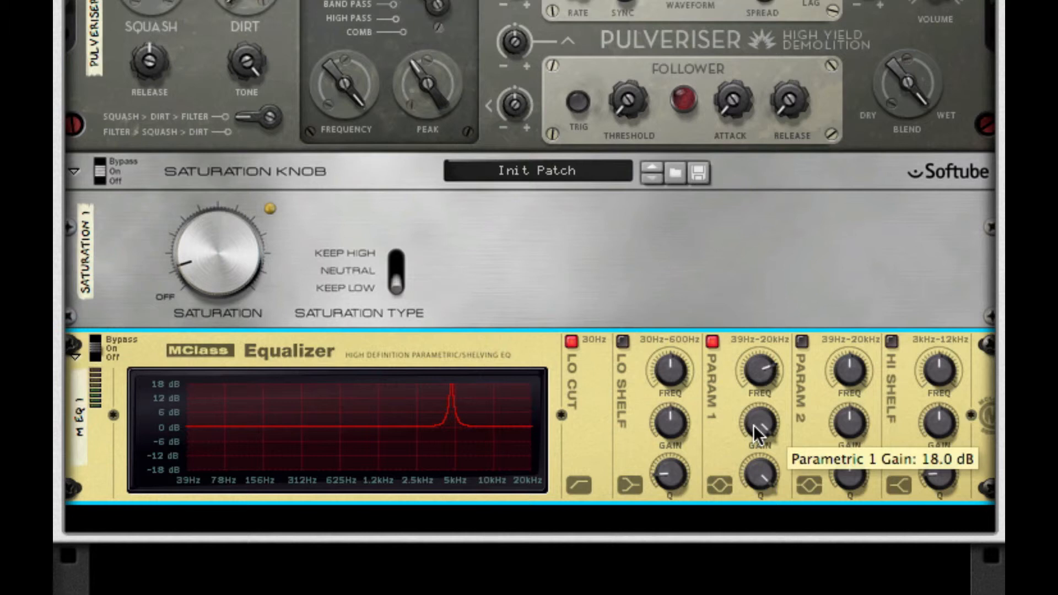
Step: Set the equalizer's Param 1 gain to -18 dB, turning the narrow peak into a notch
{"action": "left_click_drag", "start_coordinate": [753, 425], "coordinate": [752, 496]}
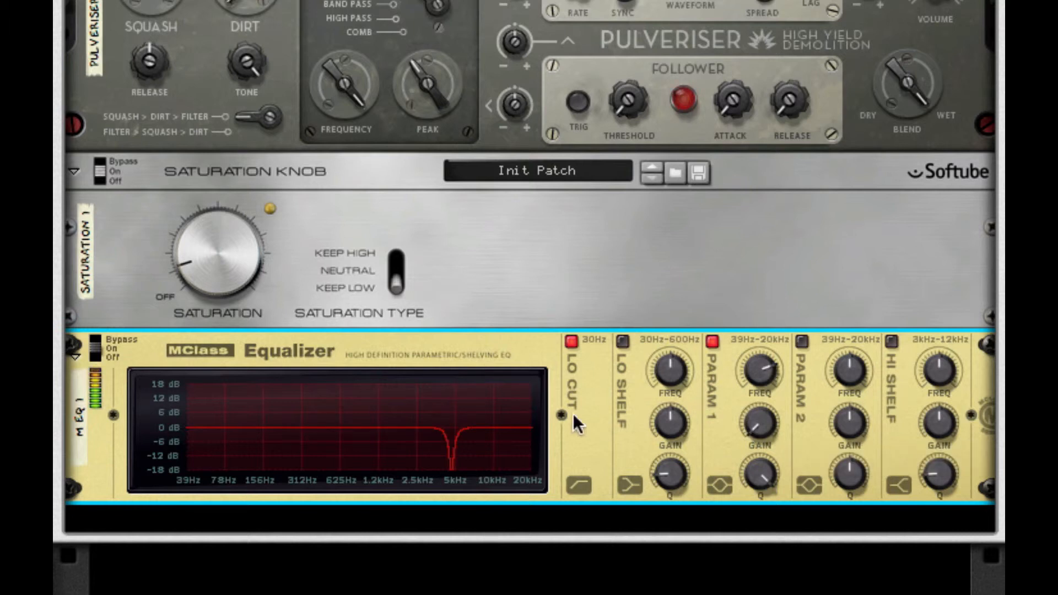
{"action": "right_click", "coordinate": [554, 407]}
{"action": "mouse_move", "coordinate": [584, 594]}
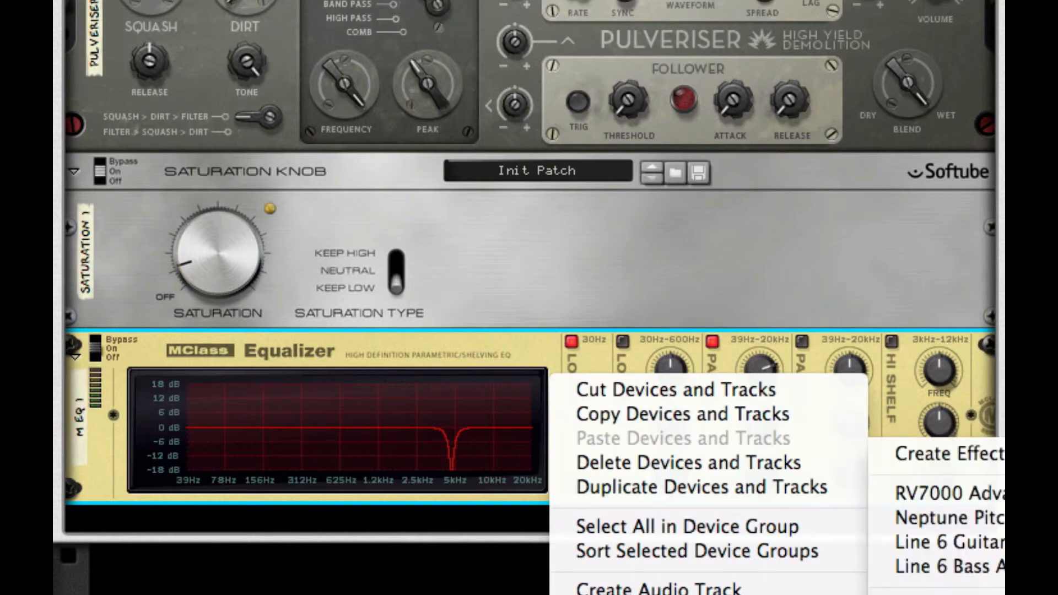
{"action": "left_click", "coordinate": [936, 594]}
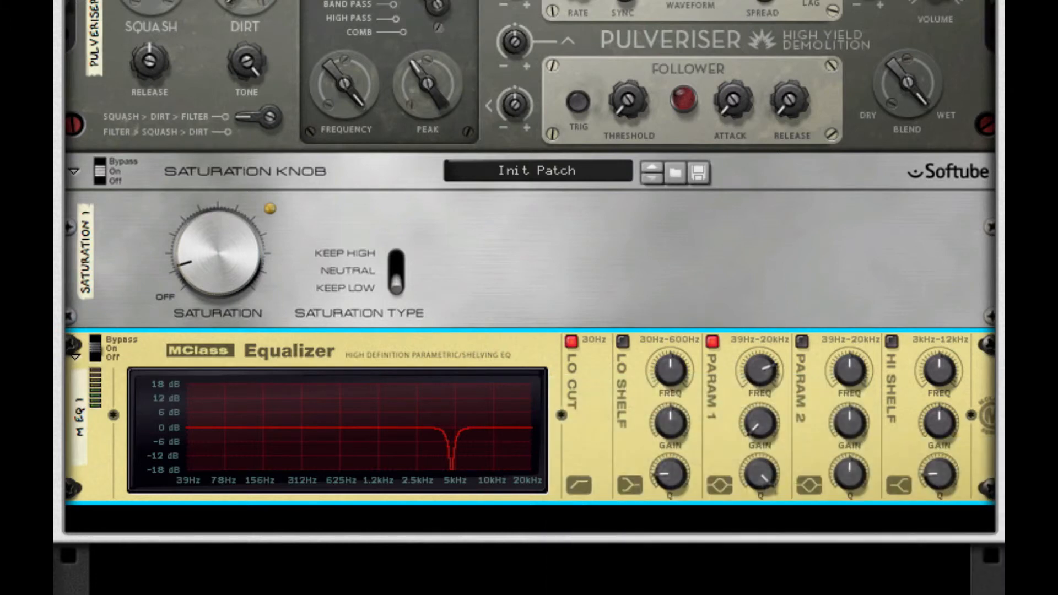
{"action": "right_click", "coordinate": [611, 473]}
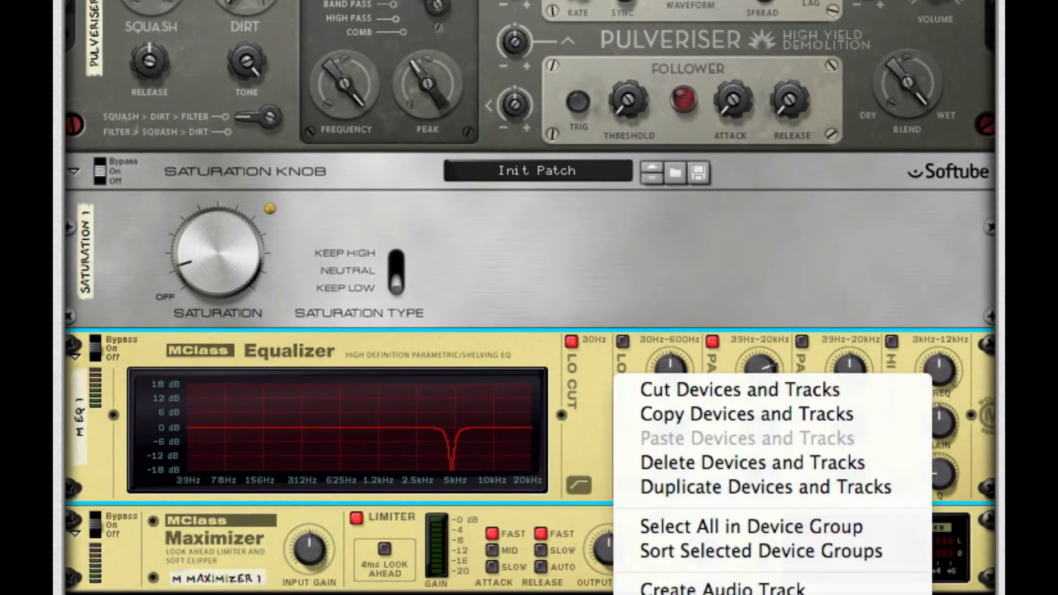
{"action": "left_click", "coordinate": [541, 485]}
{"action": "key", "text": "super+z"}
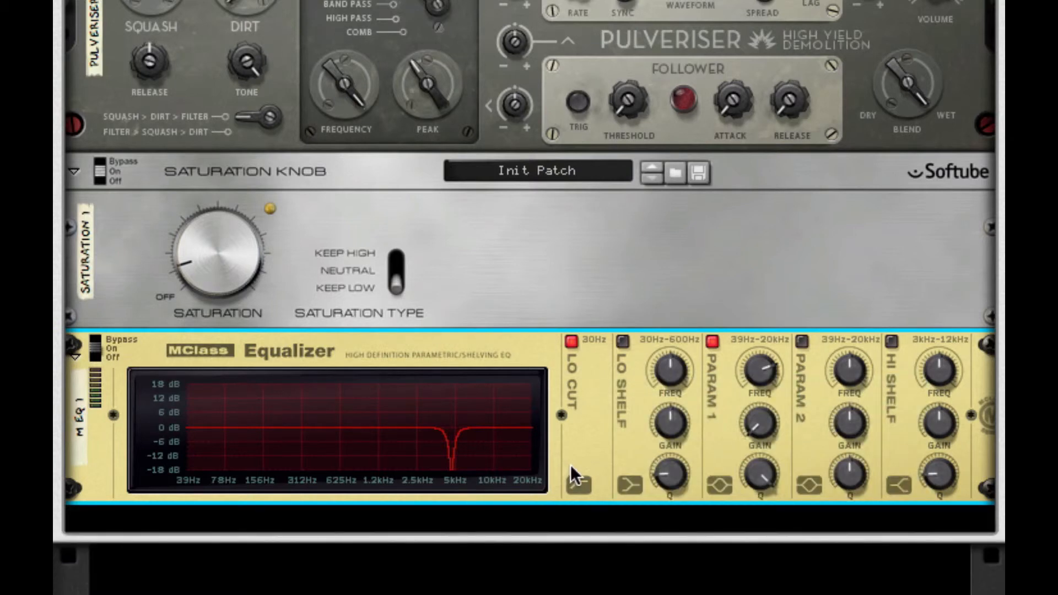
Step: Add an MClass Stereo Imager after the MClass Equalizer
{"action": "right_click", "coordinate": [572, 469]}
{"action": "mouse_move", "coordinate": [717, 594]}
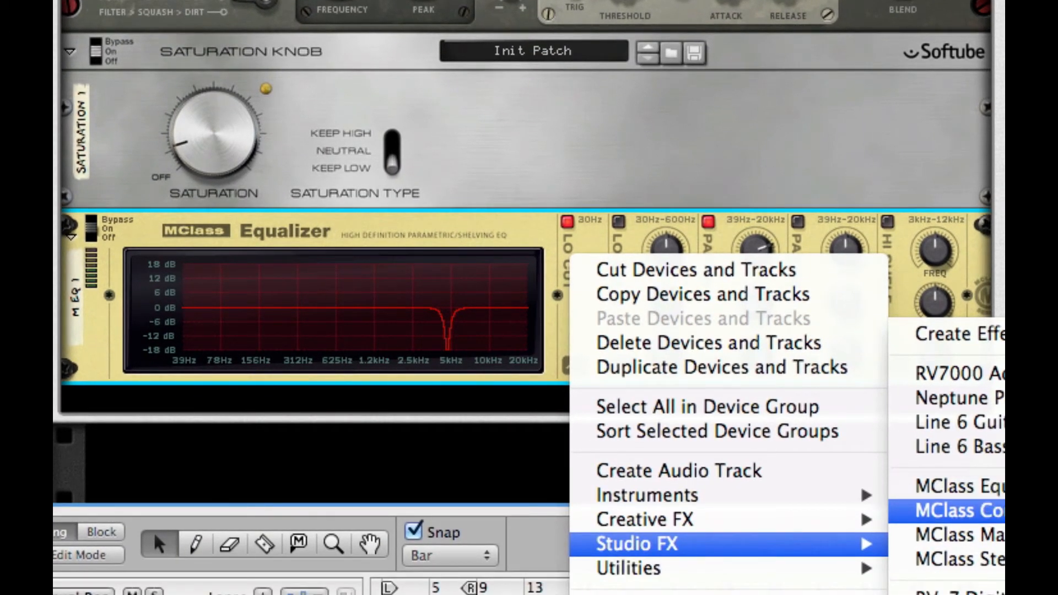
{"action": "left_click", "coordinate": [959, 559]}
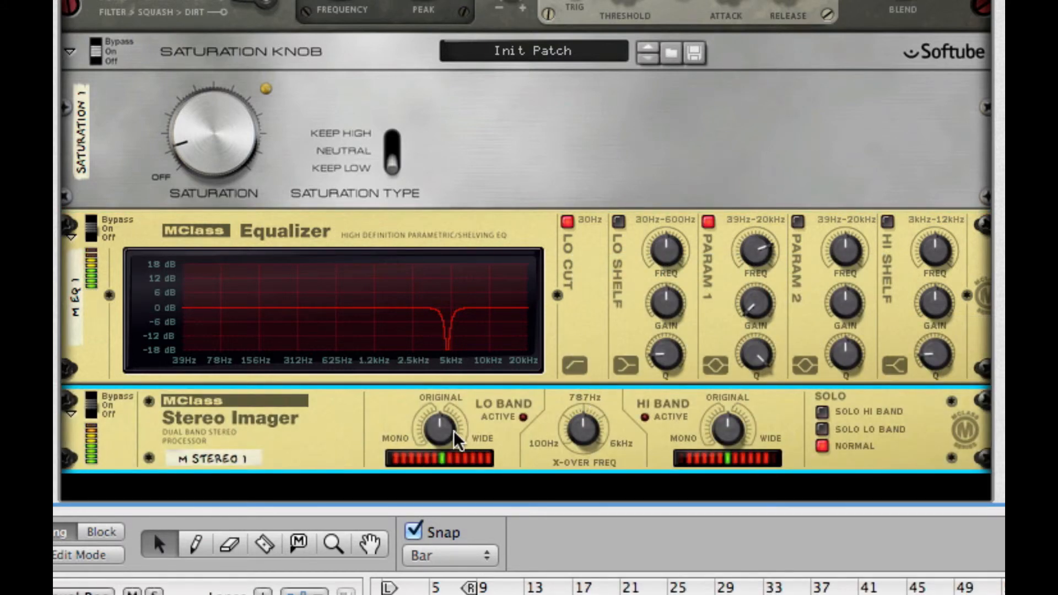
Step: Shape the Stereo Imager with a wider Lo Band, a Hi Band slightly toward mono, and a crossover frequency above 787 Hz
{"action": "left_click_drag", "start_coordinate": [439, 428], "coordinate": [475, 370]}
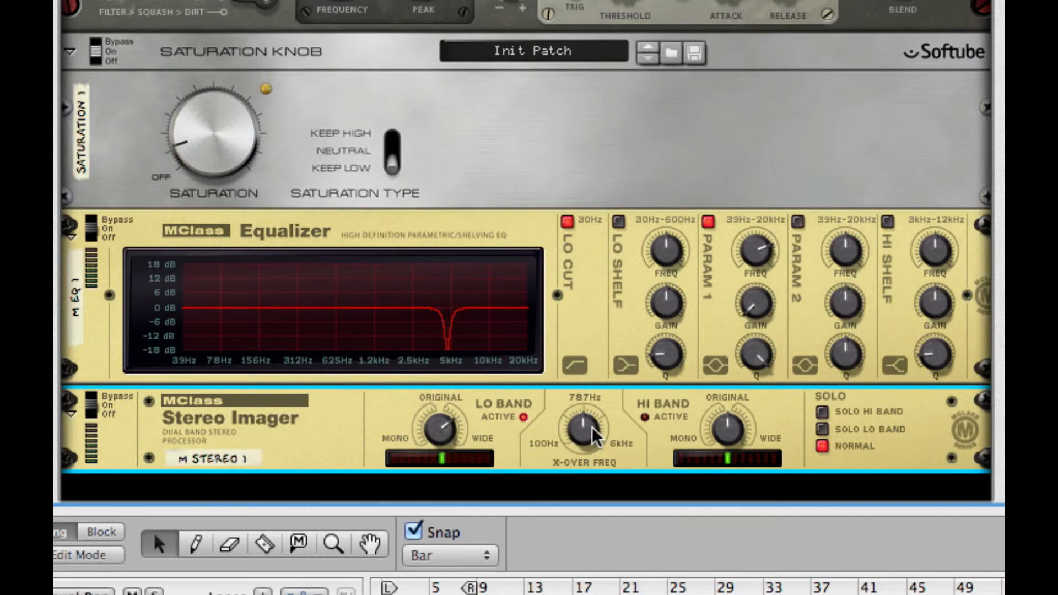
{"action": "left_click_drag", "start_coordinate": [598, 436], "coordinate": [605, 355]}
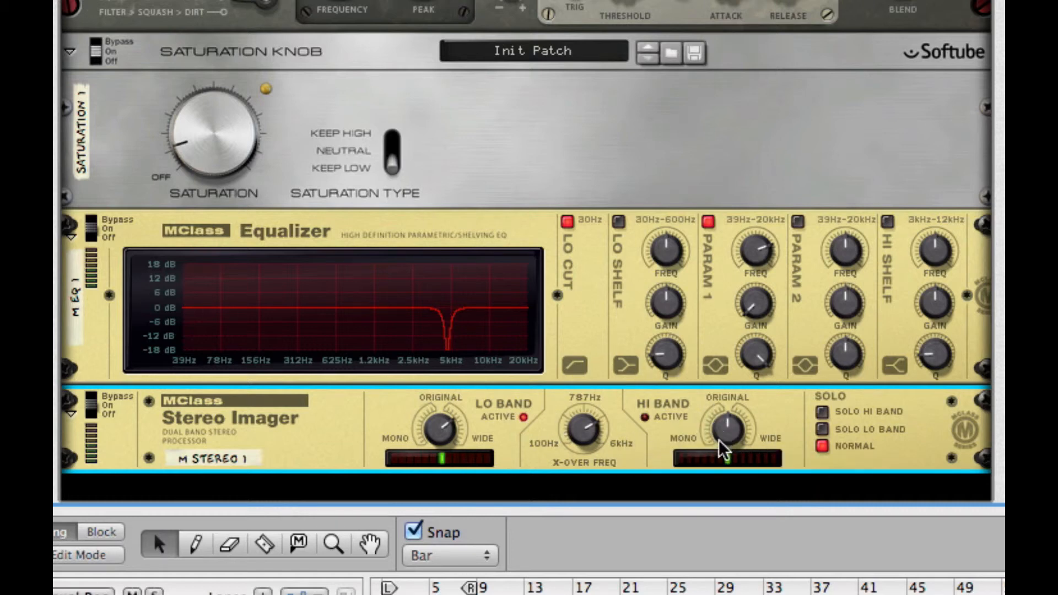
{"action": "left_click_drag", "start_coordinate": [722, 449], "coordinate": [713, 489]}
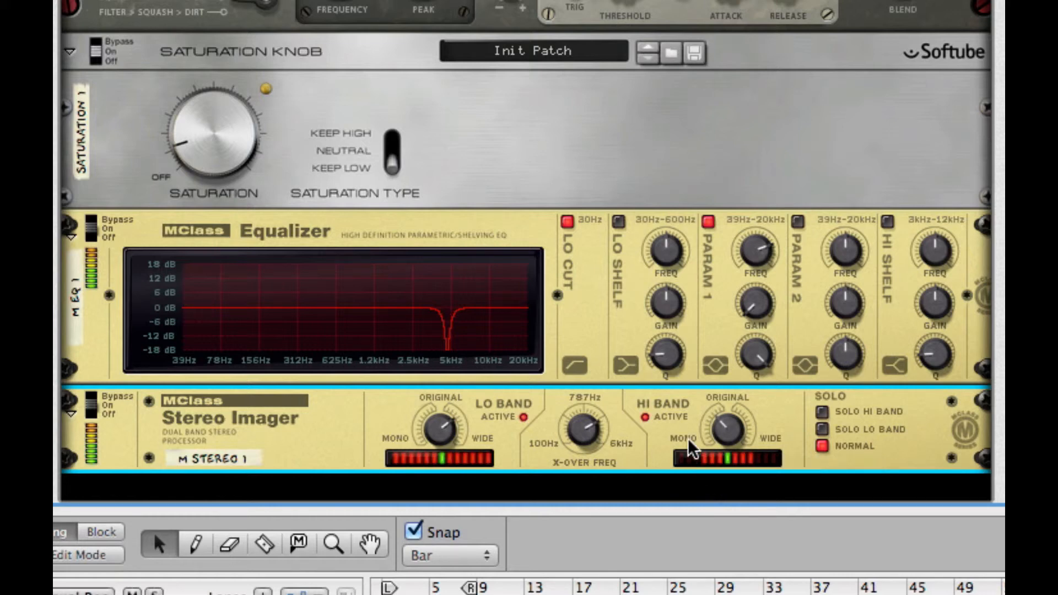
Step: Add an MClass Maximizer after the Stereo Imager
{"action": "right_click", "coordinate": [662, 448]}
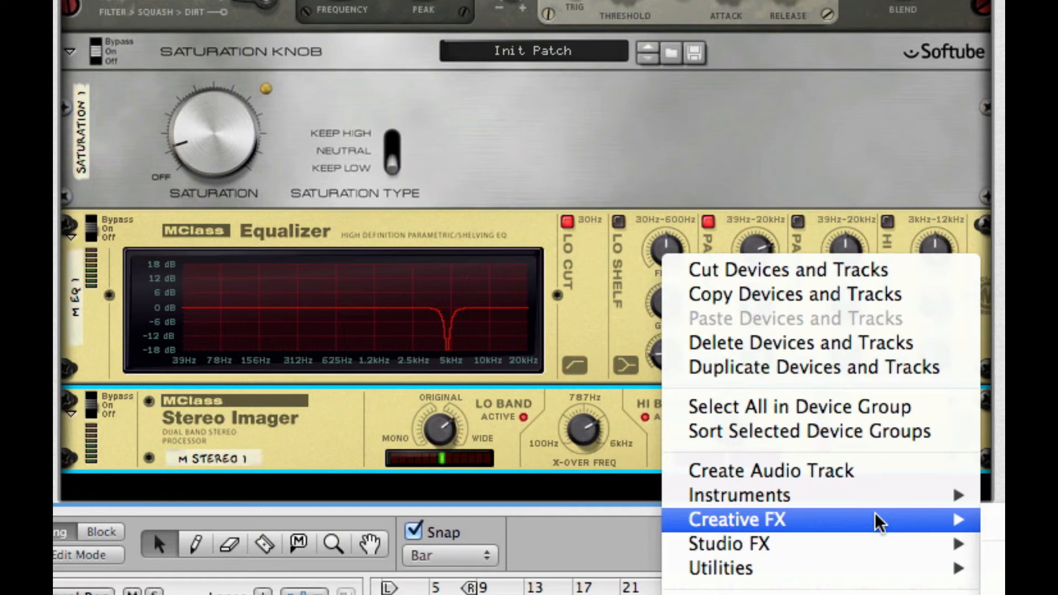
{"action": "mouse_move", "coordinate": [867, 539]}
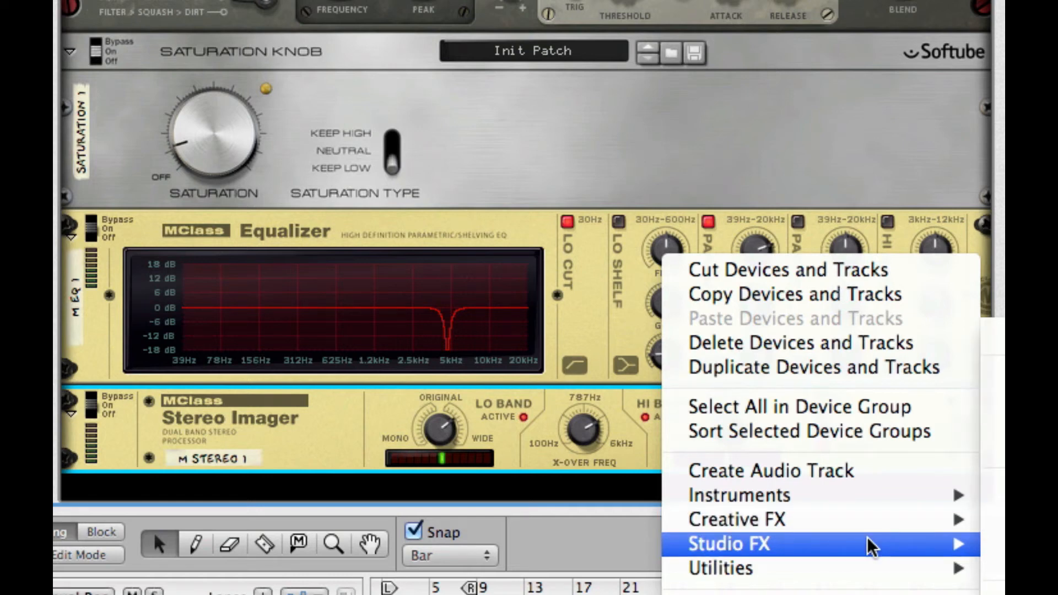
{"action": "left_click", "coordinate": [1002, 535]}
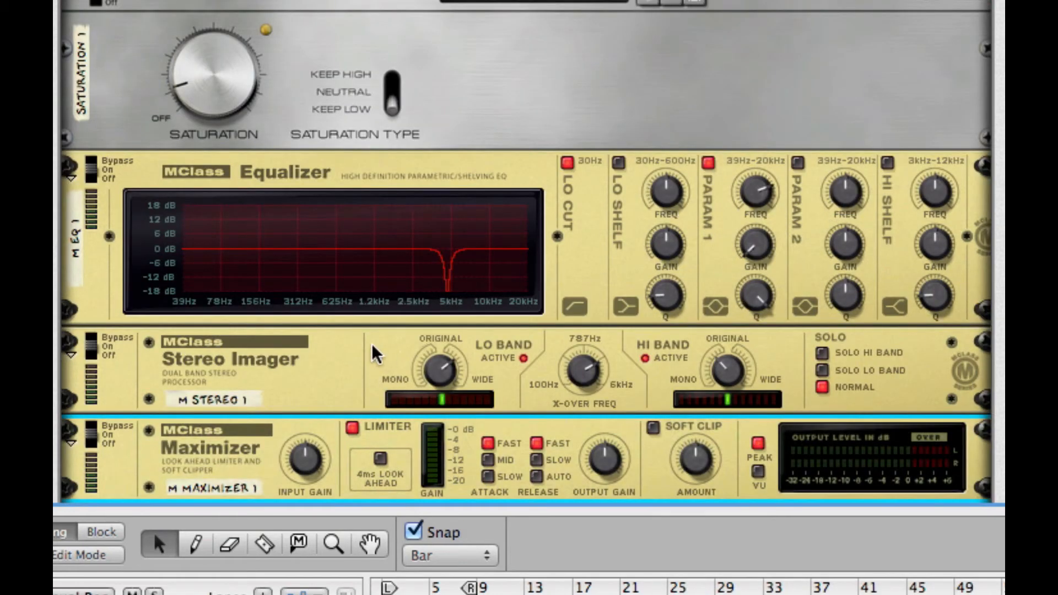
Step: Disable the Maximizer's Limiter, set its Release to Auto, and enable Soft Clip with a raised Amount
{"action": "left_click", "coordinate": [353, 428]}
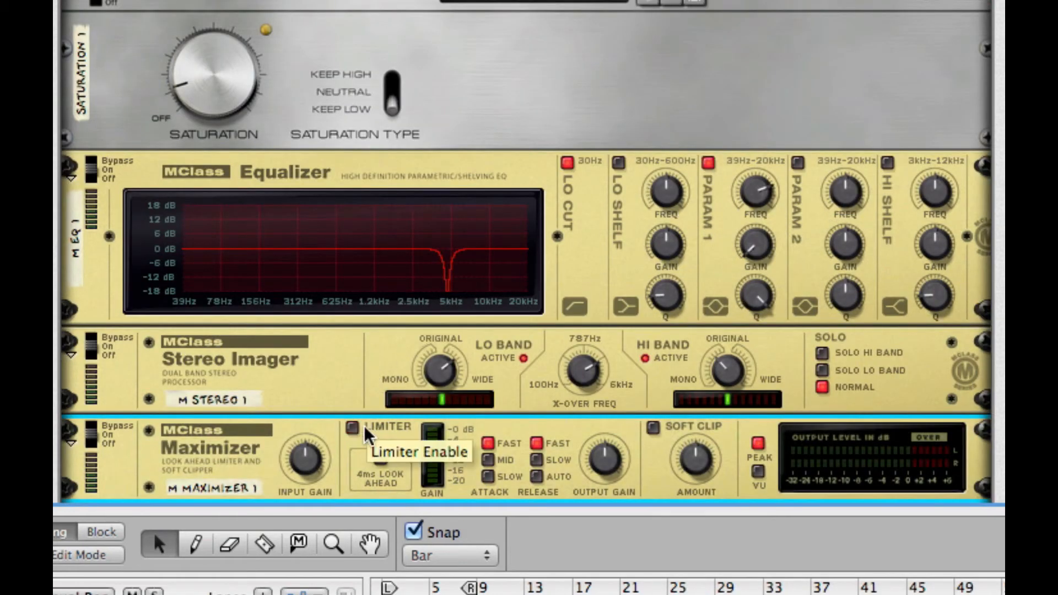
{"action": "left_click", "coordinate": [536, 477]}
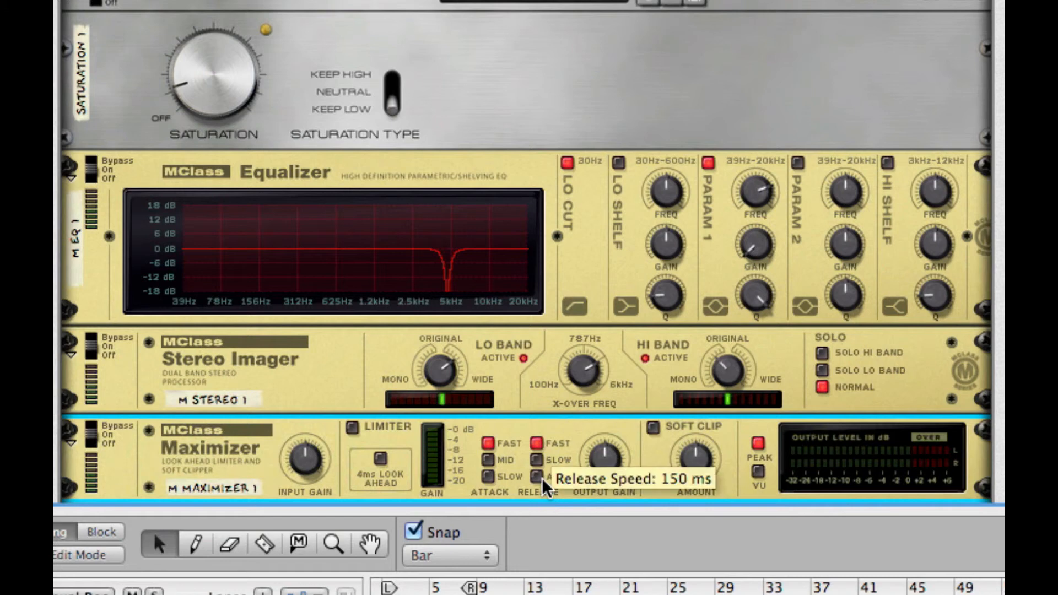
{"action": "left_click", "coordinate": [653, 427]}
{"action": "left_click_drag", "start_coordinate": [681, 467], "coordinate": [680, 382]}
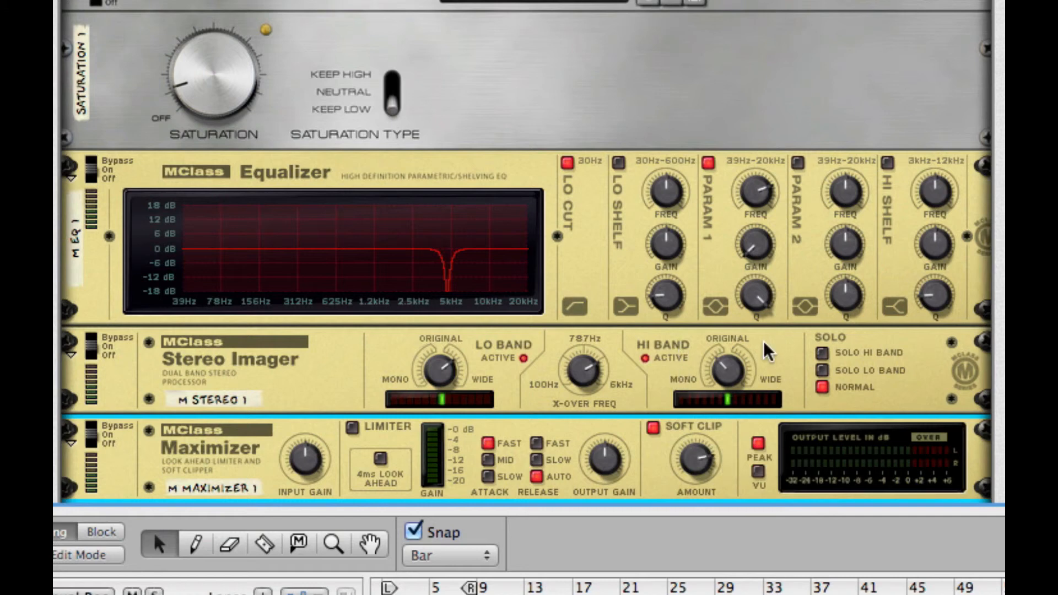
Step: Open the General preferences and view the Mouse Knob Range choices, keeping Very Precise
{"action": "scroll", "coordinate": [752, 361], "scroll_direction": "up", "scroll_amount": 10}
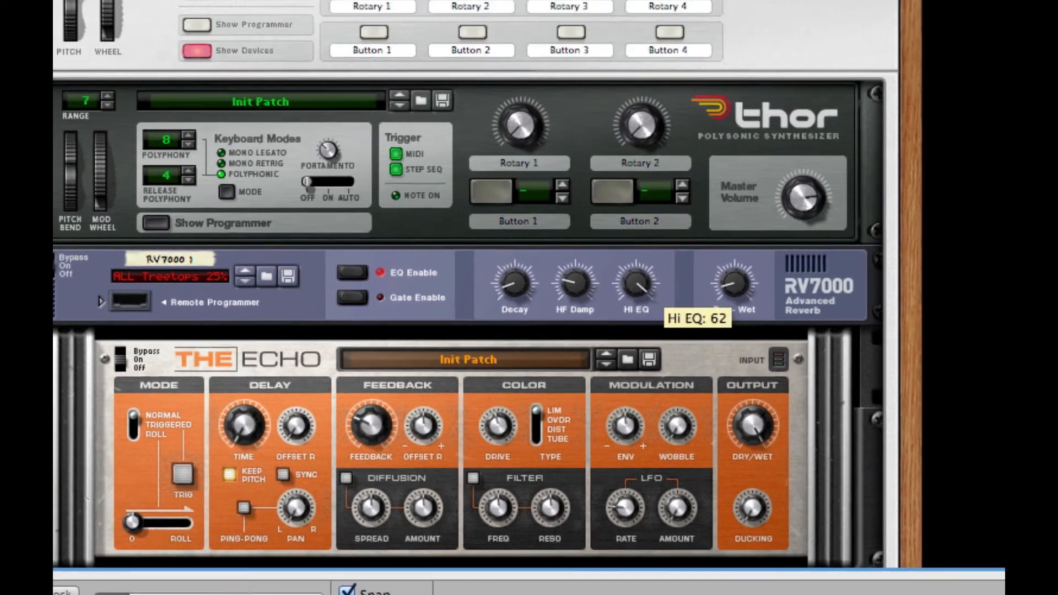
{"action": "left_click", "coordinate": [62, 2]}
{"action": "key", "text": "Escape"}
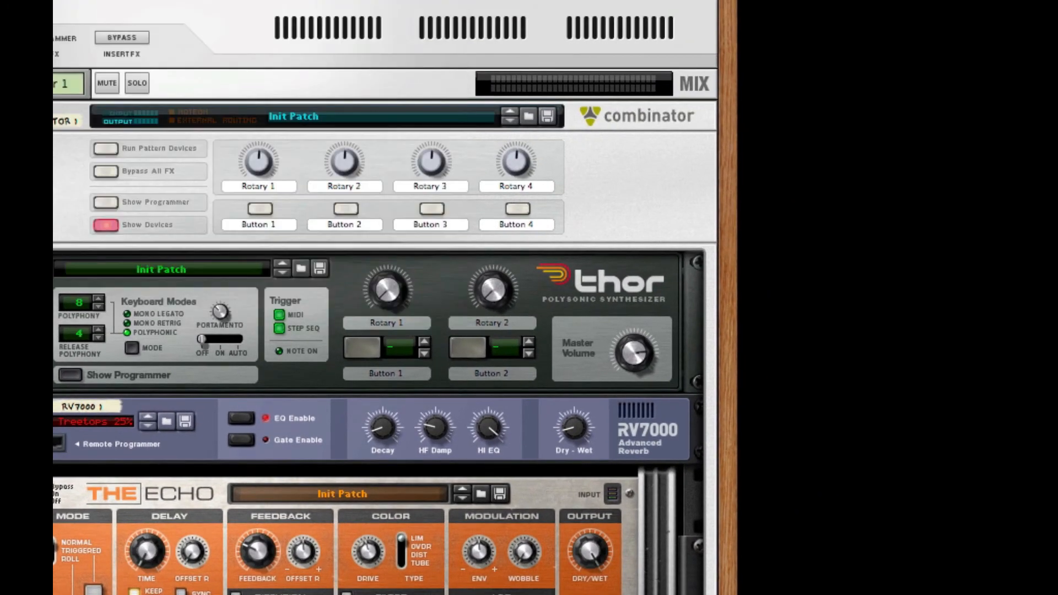
{"action": "key", "text": "super+comma"}
{"action": "left_click_drag", "start_coordinate": [964, 63], "coordinate": [650, 21]}
{"action": "left_click", "coordinate": [306, 34]}
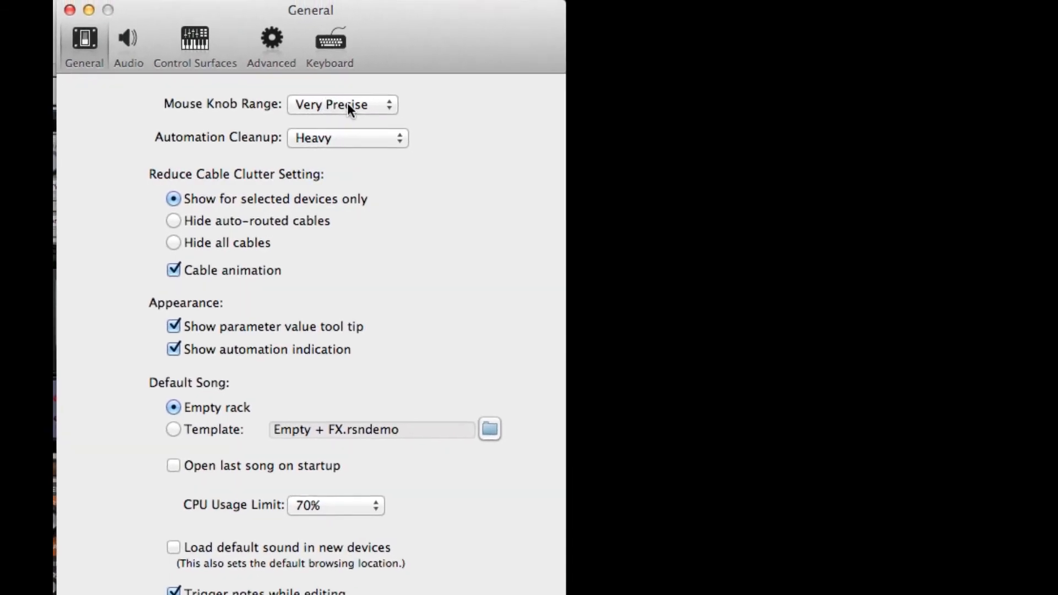
{"action": "left_click", "coordinate": [287, 108]}
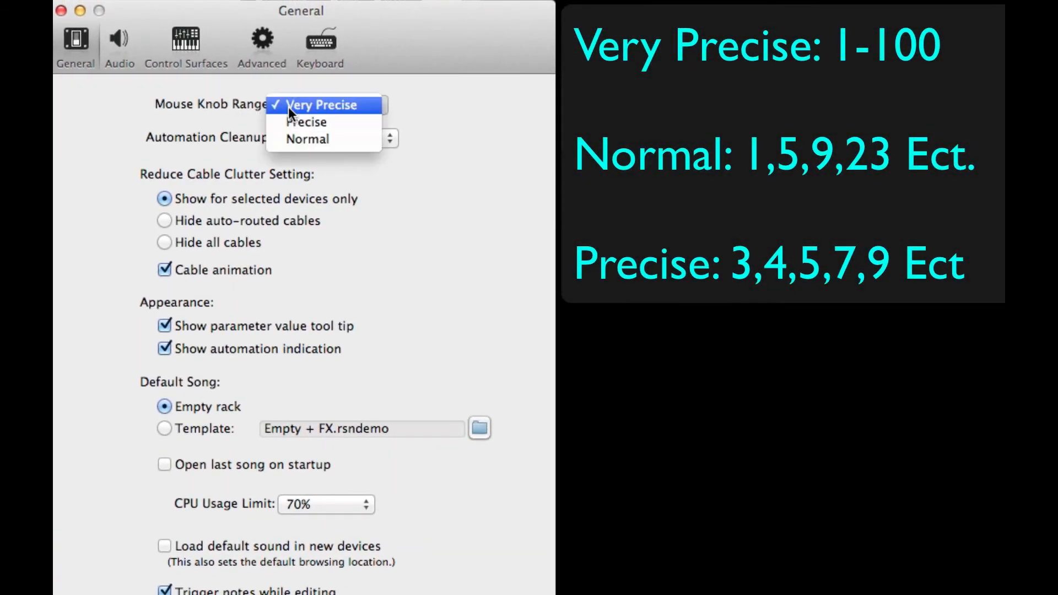
{"action": "left_click", "coordinate": [371, 104]}
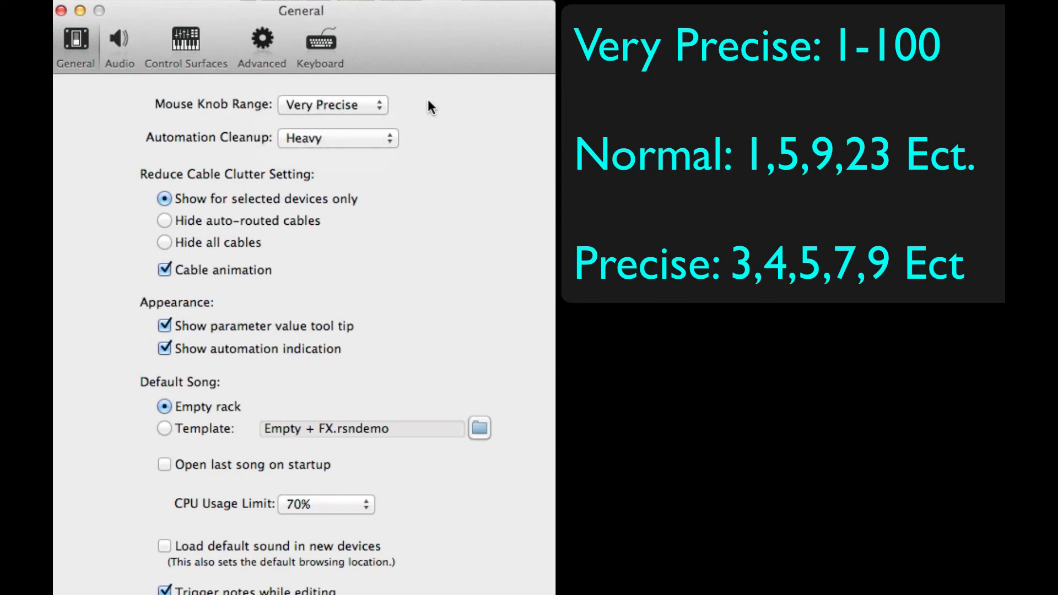
Step: Try the Normal and Precise settings for Mouse Knob Range and set it back to Very Precise
{"action": "left_click", "coordinate": [348, 105]}
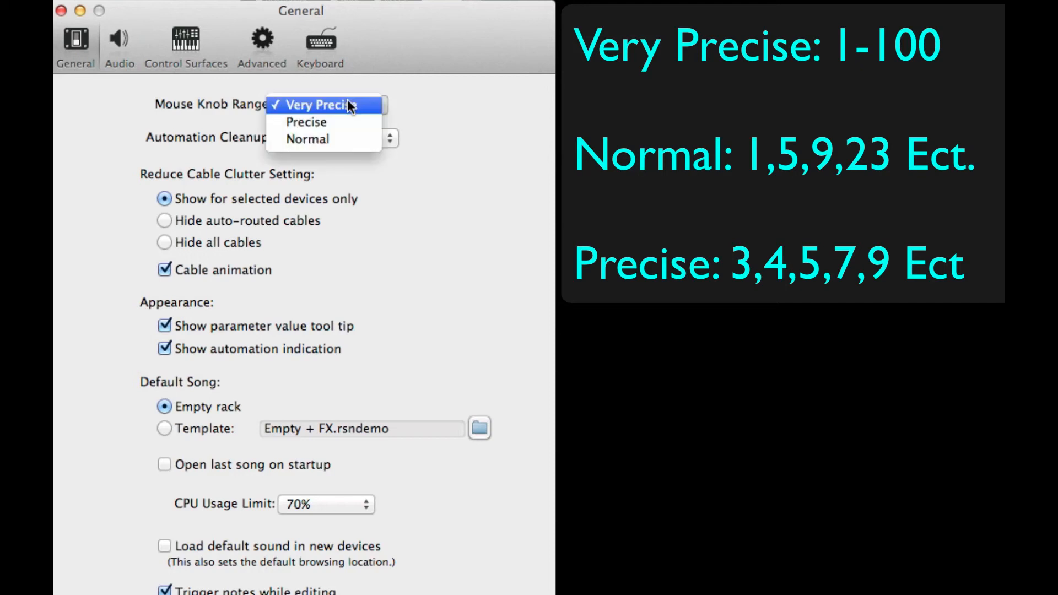
{"action": "left_click", "coordinate": [336, 138]}
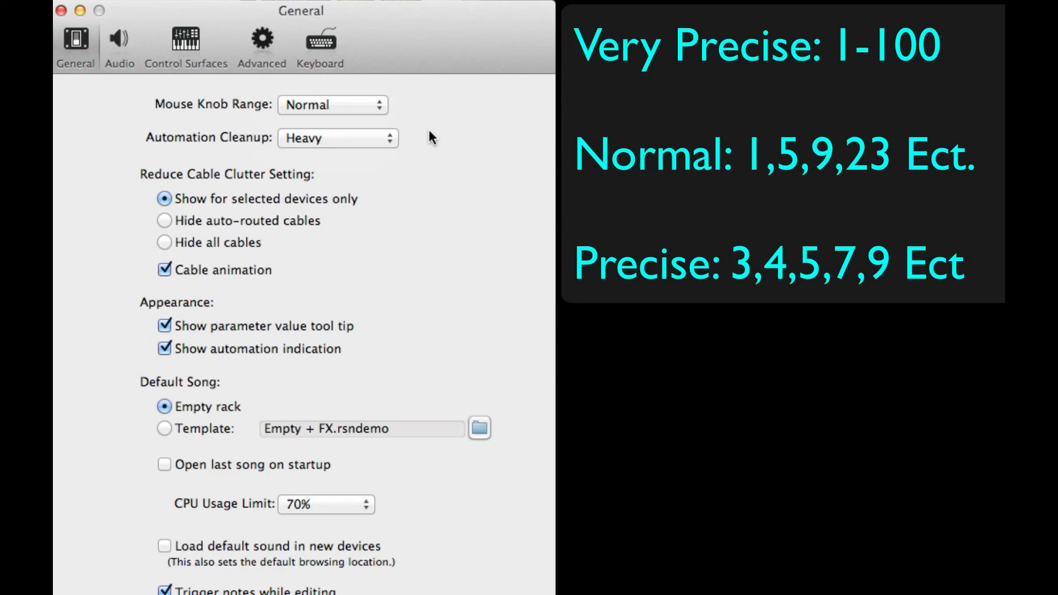
{"action": "left_click", "coordinate": [340, 99]}
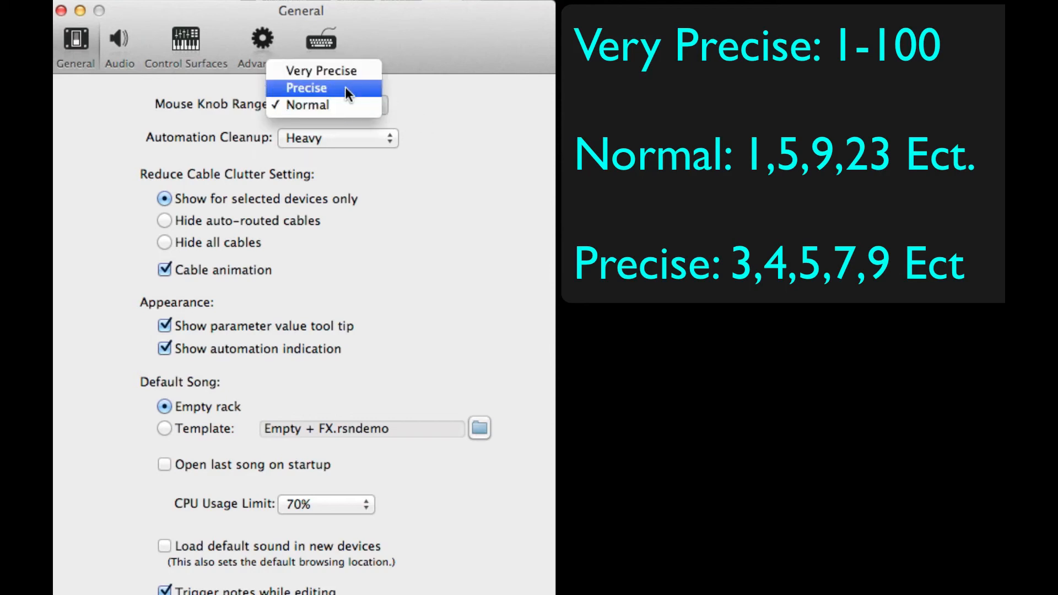
{"action": "left_click", "coordinate": [425, 39]}
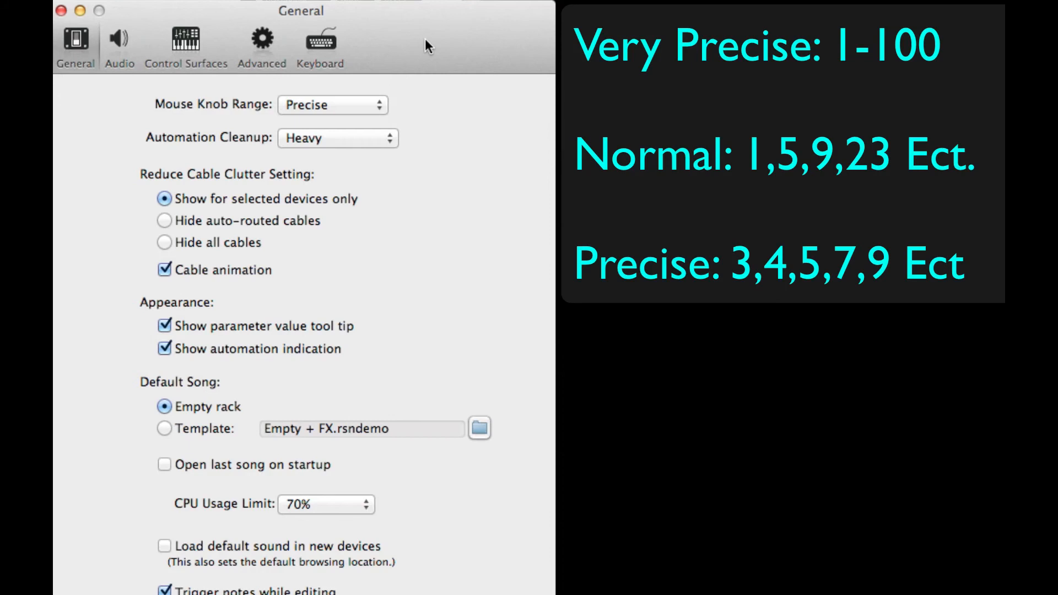
{"action": "left_click", "coordinate": [371, 104]}
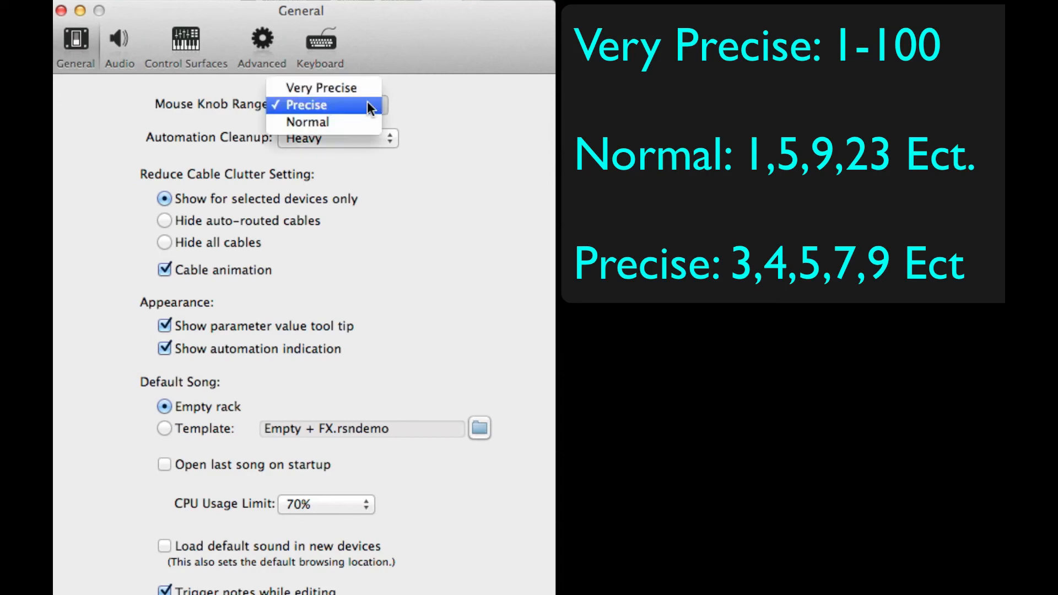
{"action": "left_click", "coordinate": [368, 87]}
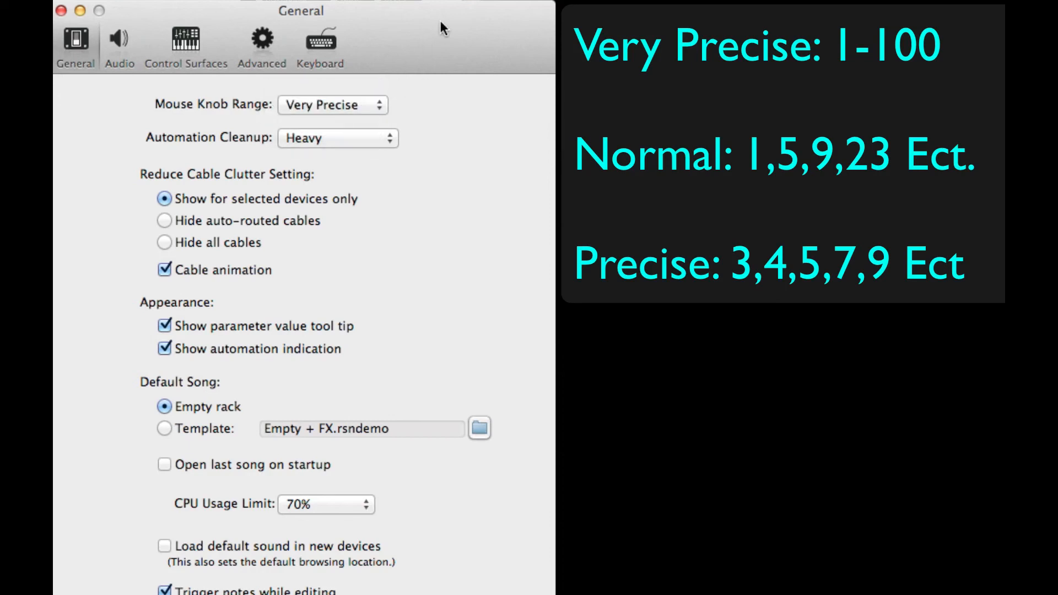